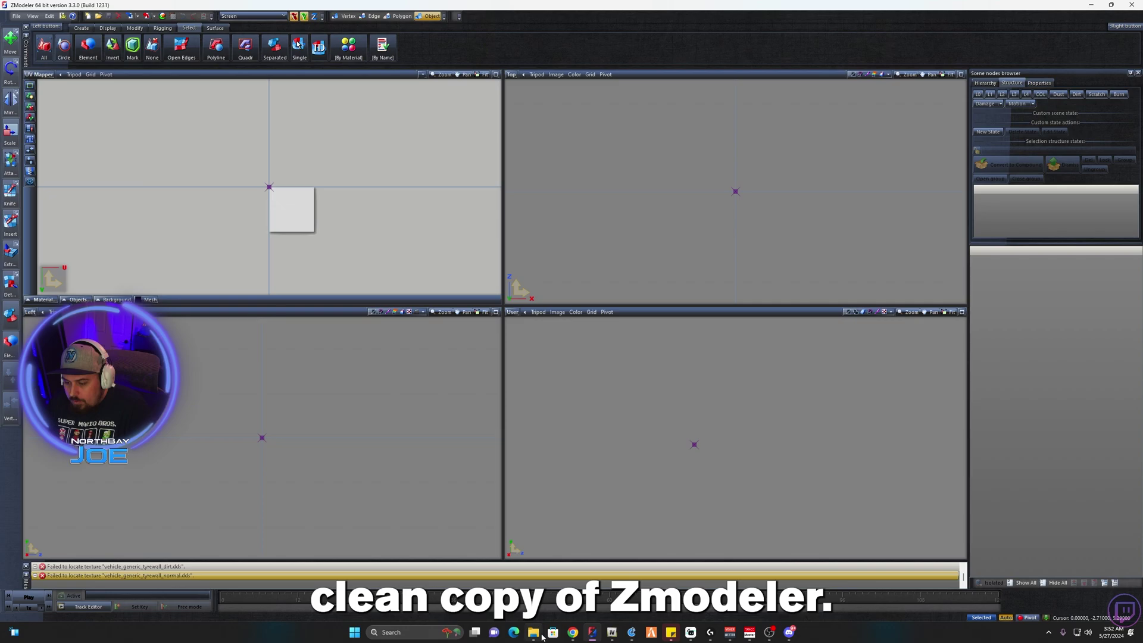
Switch to OpenIV and select comet2.yft and comet2_hi.yft in vehicles.rpf.
{"action": "mouse_move", "coordinate": [542, 635]}
{"action": "mouse_move", "coordinate": [611, 632]}
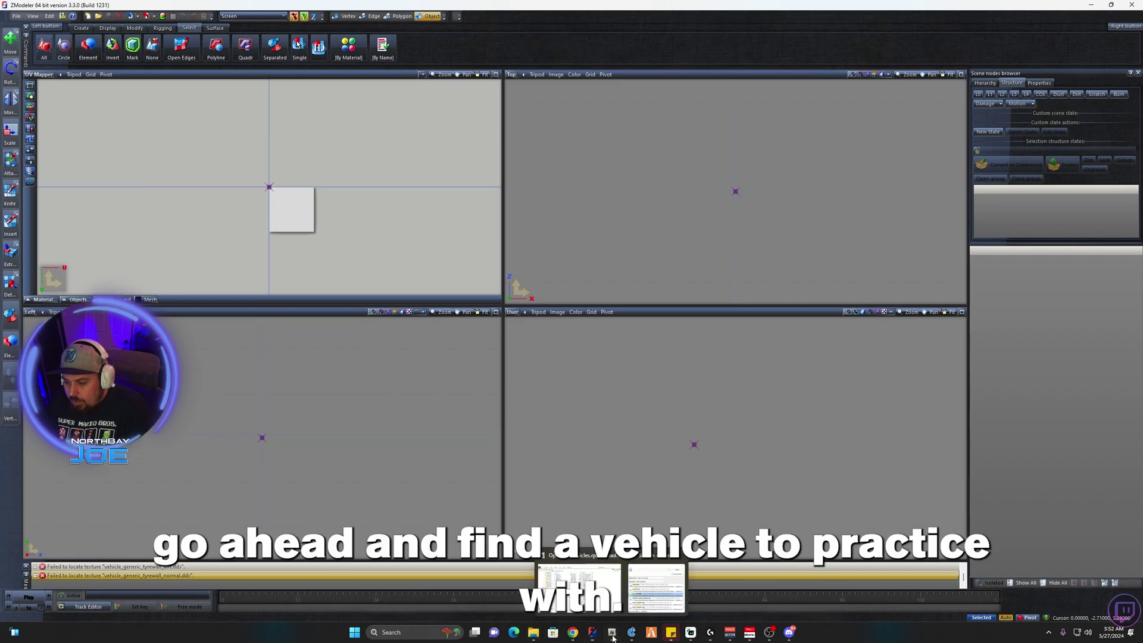
{"action": "left_click", "coordinate": [622, 583]}
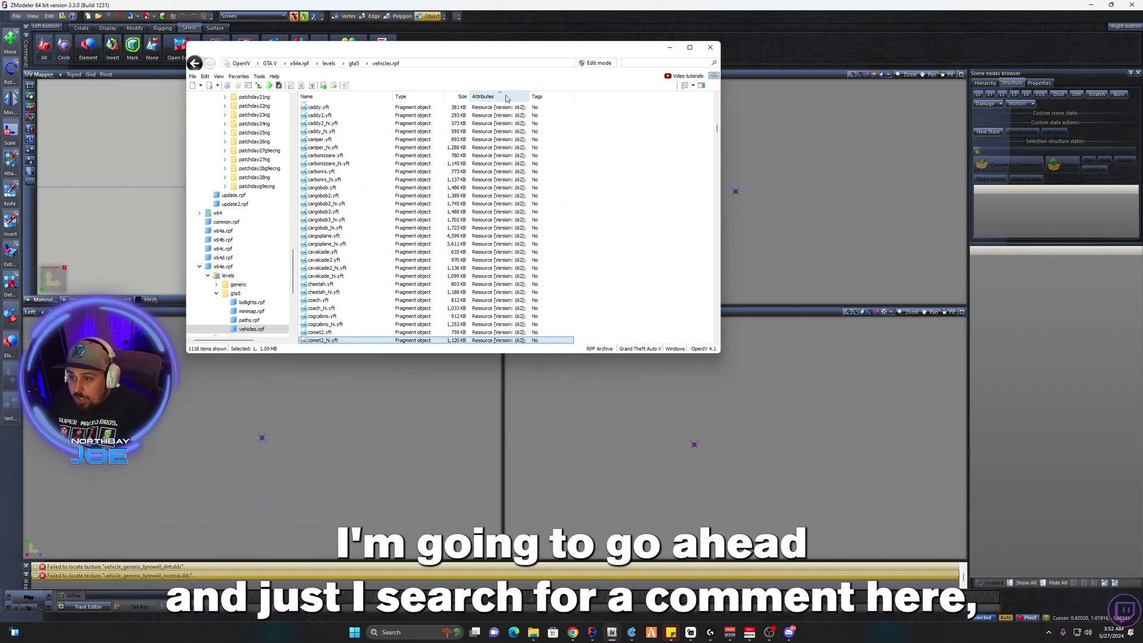
{"action": "left_click", "coordinate": [324, 333]}
{"action": "left_click", "coordinate": [324, 340], "text": "shift"}
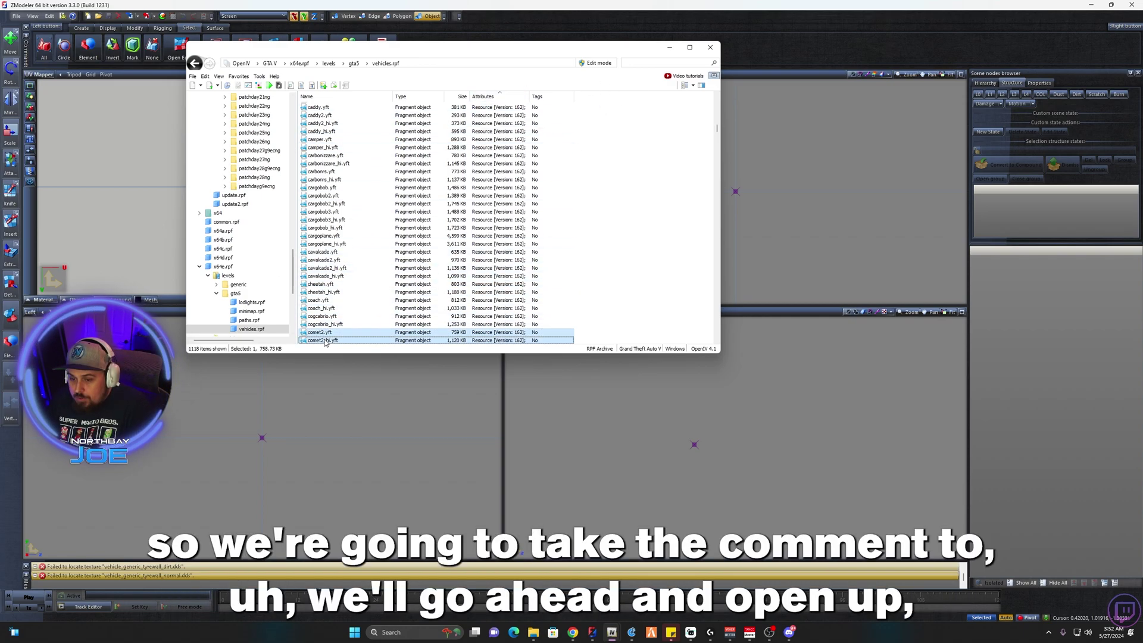
Switch to File Explorer, place its window beside OpenIV and open the demo folder in unlocked car models backup.
{"action": "left_click", "coordinate": [538, 632]}
{"action": "left_click", "coordinate": [398, 189]}
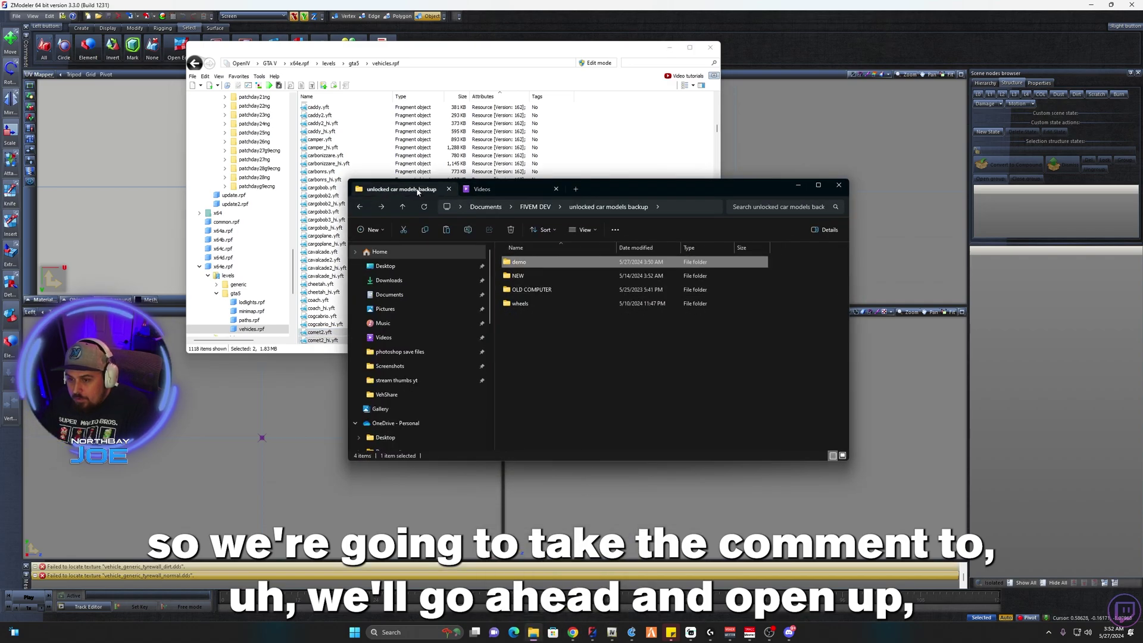
{"action": "left_click_drag", "start_coordinate": [627, 191], "coordinate": [823, 166]}
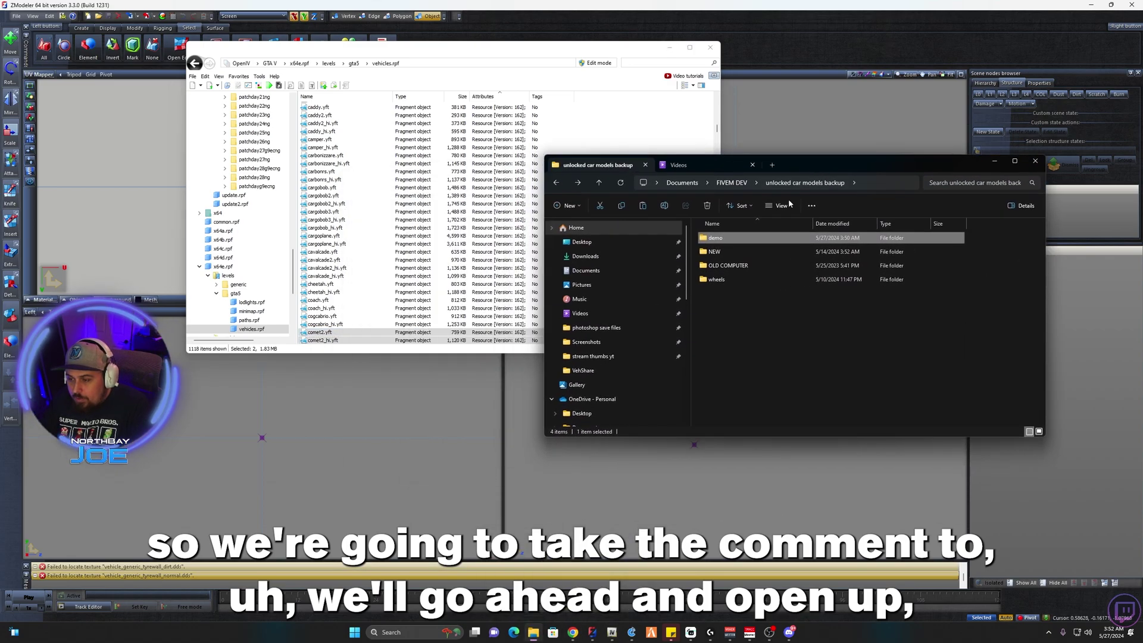
{"action": "left_click", "coordinate": [716, 239]}
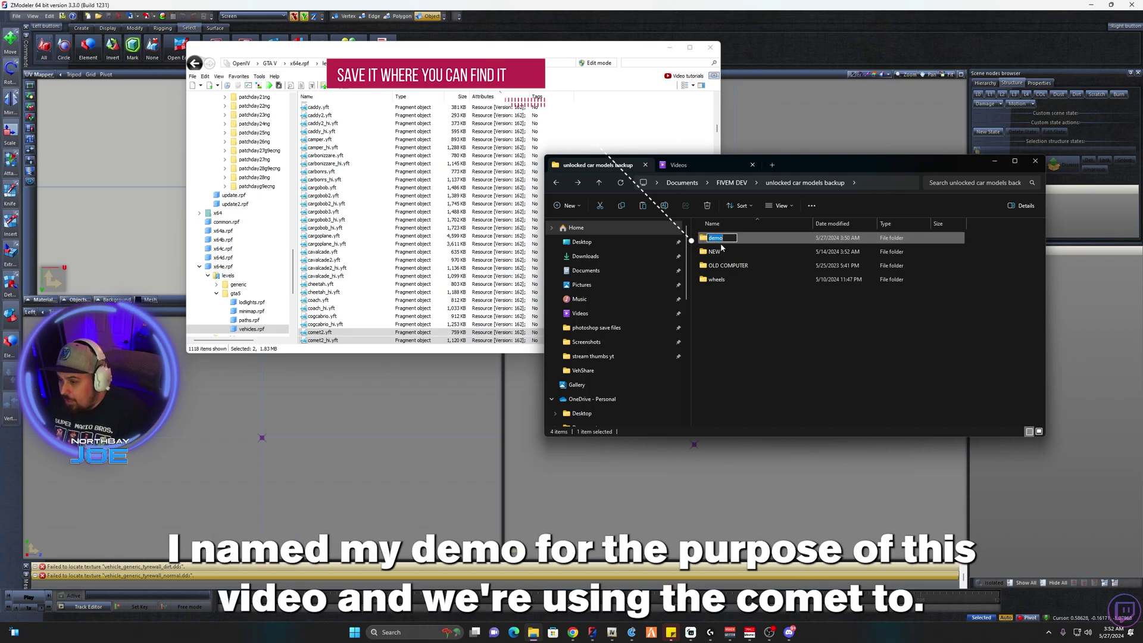
{"action": "key", "text": "Return"}
{"action": "double_click", "coordinate": [731, 238]}
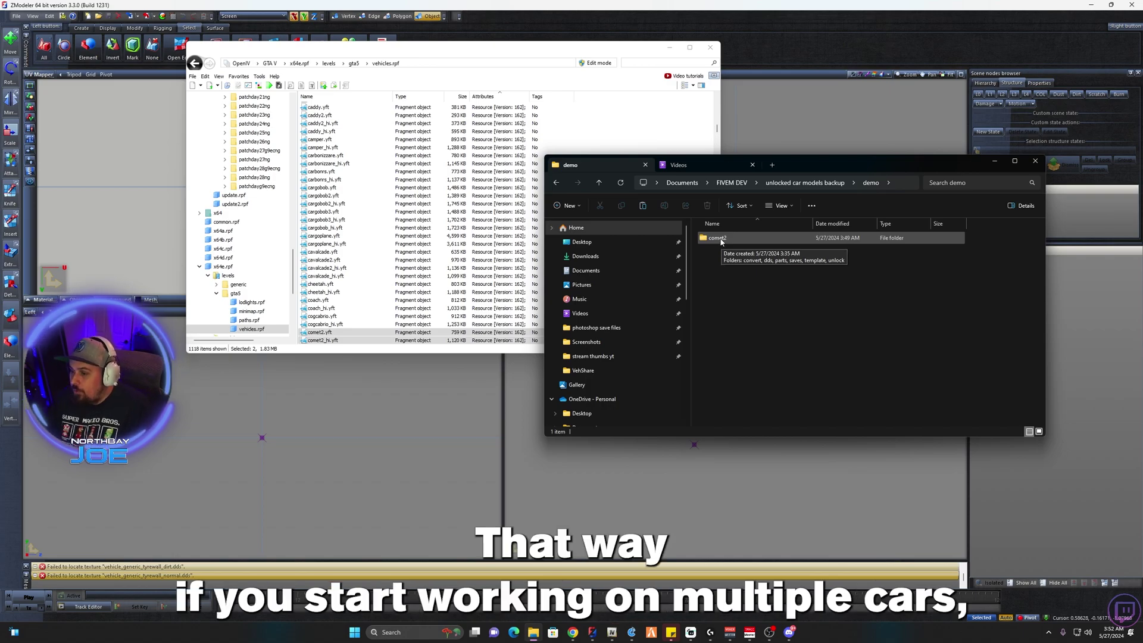
Look through the vehicle folders stored in NEW and OLD COMPUTER as examples of project organisation.
{"action": "key", "text": "alt+Left"}
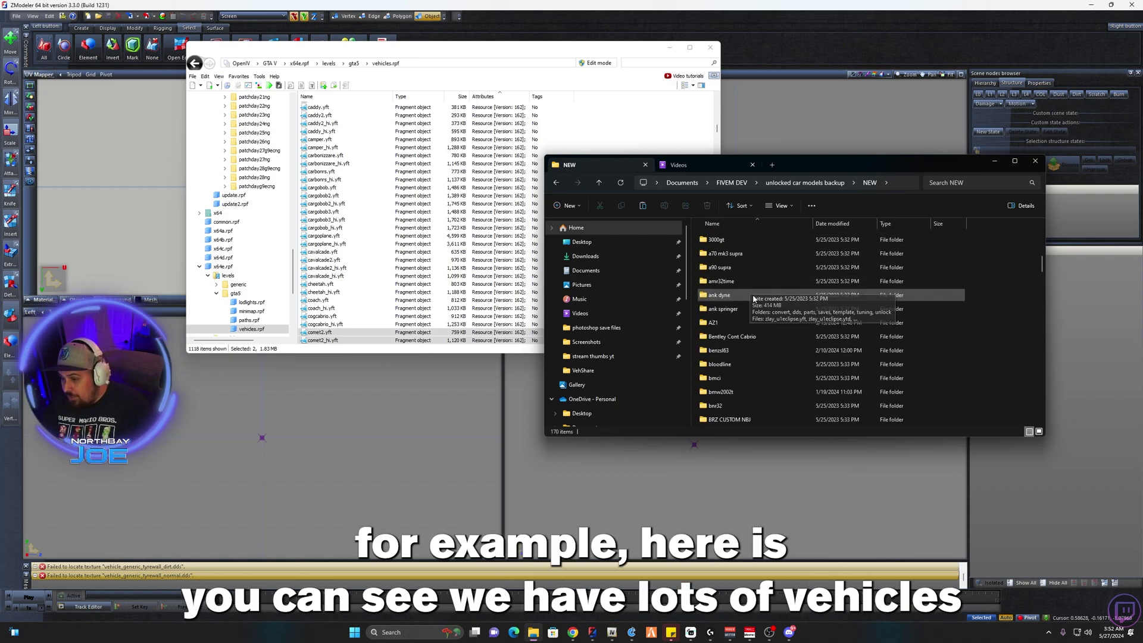
{"action": "key", "text": "alt+Up"}
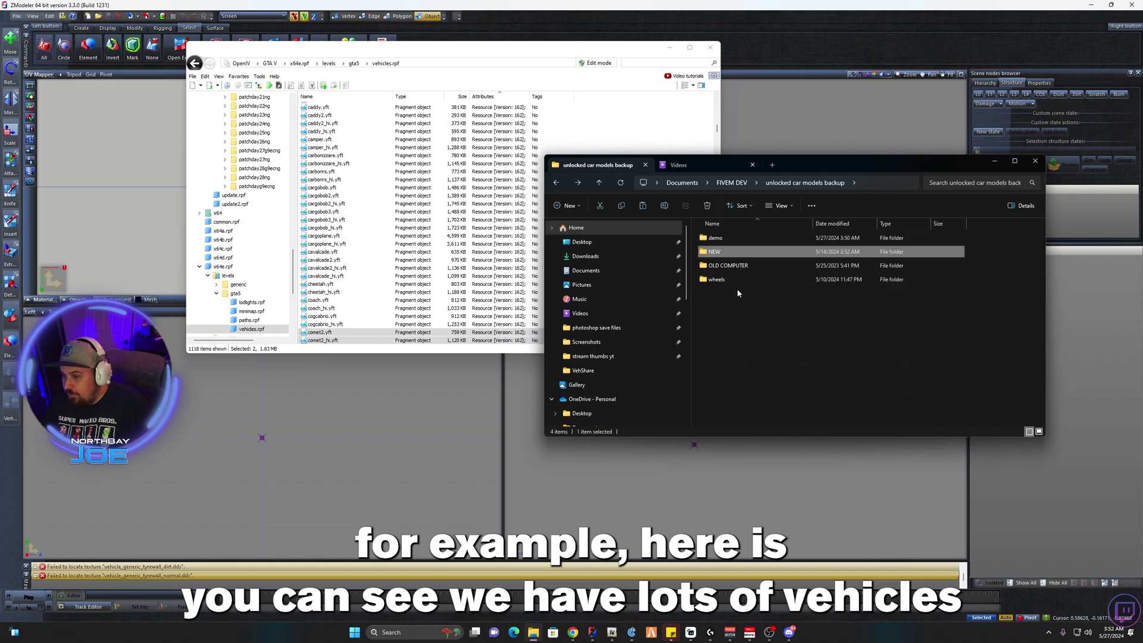
{"action": "double_click", "coordinate": [726, 266]}
{"action": "scroll", "coordinate": [738, 288], "scroll_direction": "down", "scroll_amount": 10}
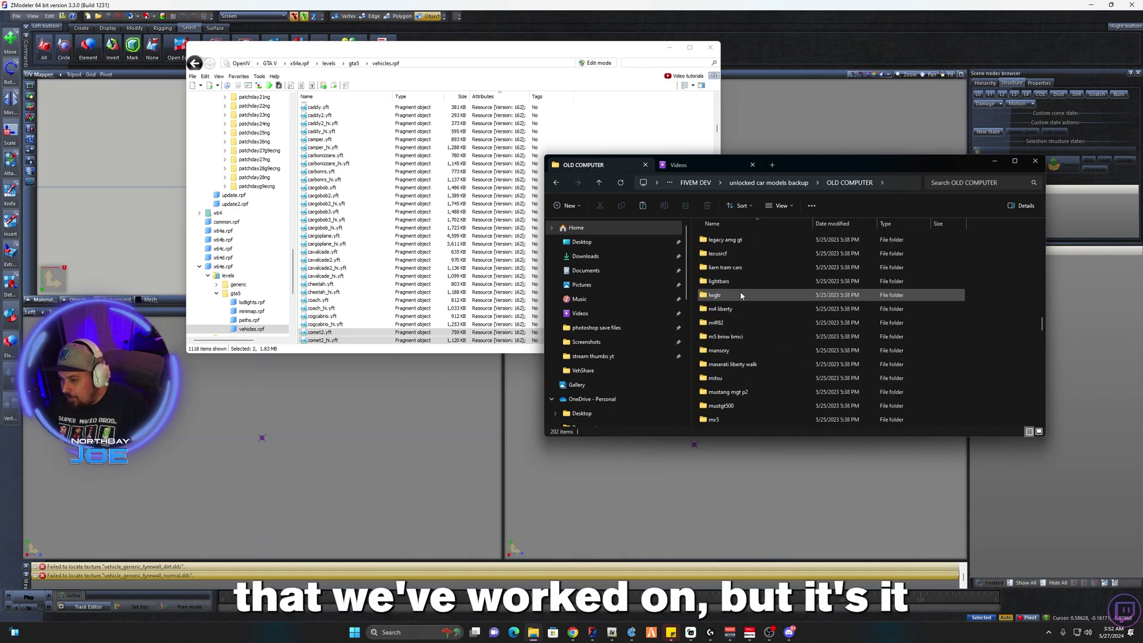
{"action": "key", "text": "alt+Up"}
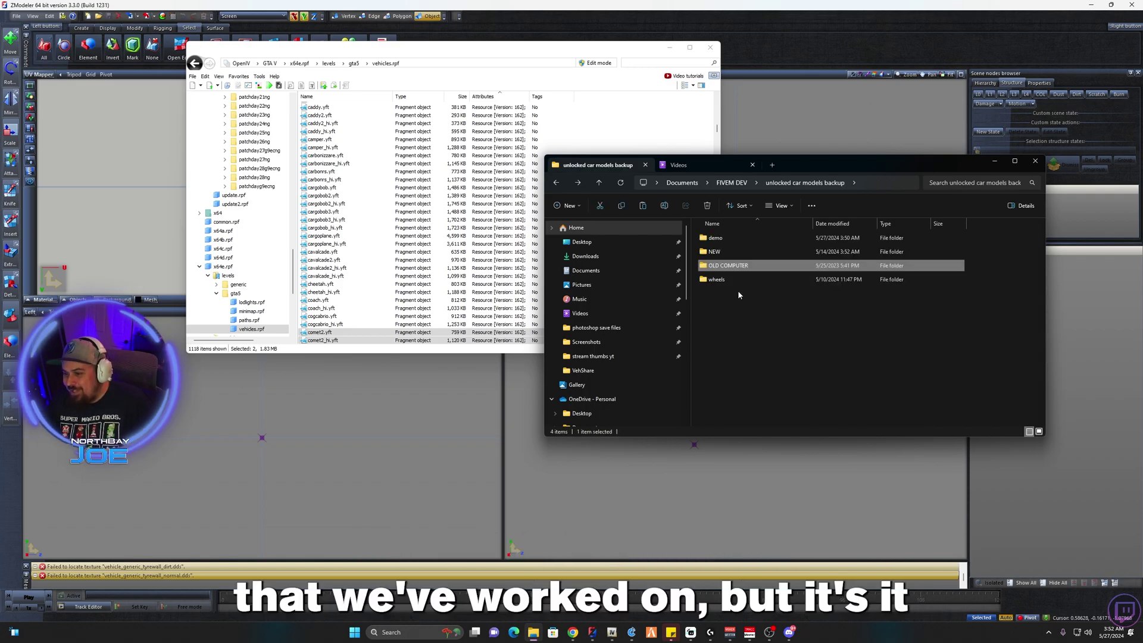
Open the comet2 folder inside demo and copy comet2.yft and comet2_hi.yft from OpenIV into it.
{"action": "double_click", "coordinate": [720, 239]}
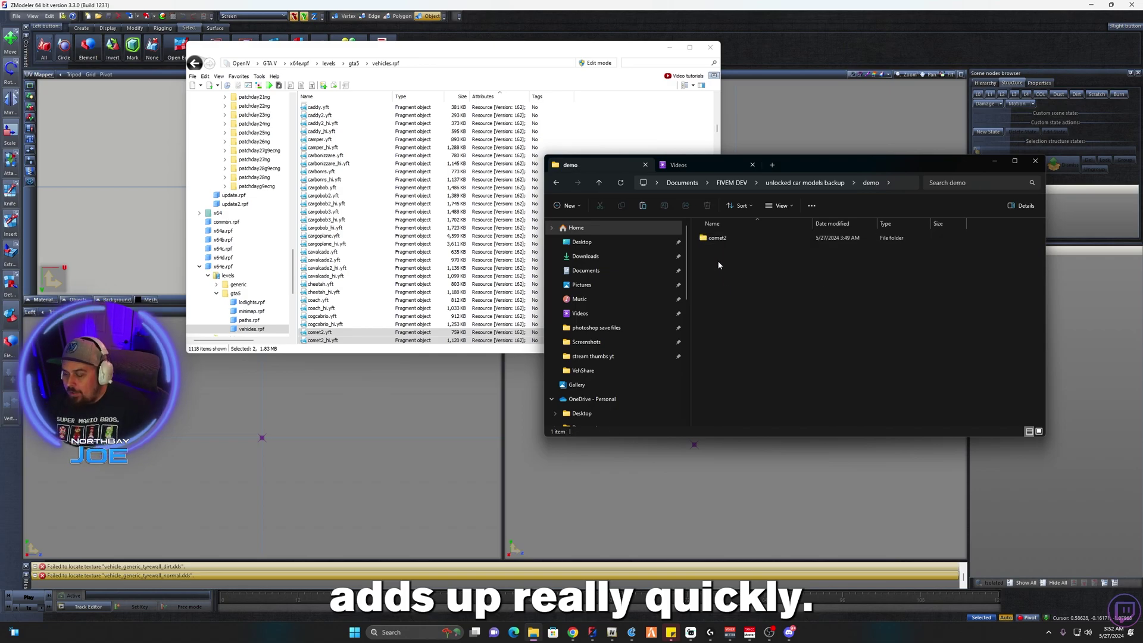
{"action": "double_click", "coordinate": [717, 238]}
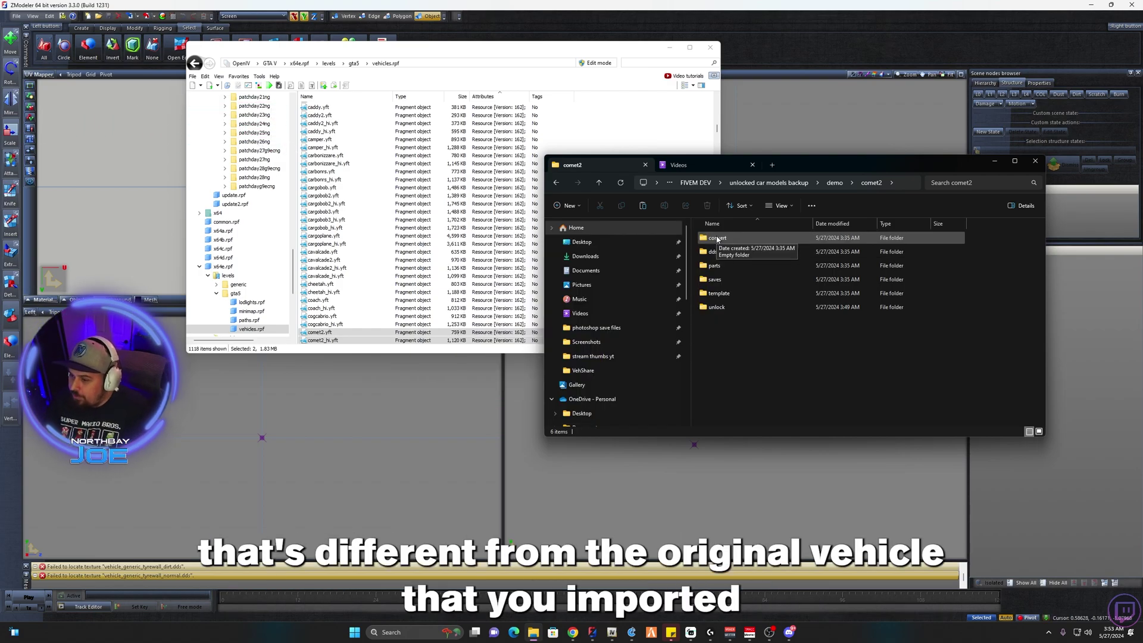
{"action": "left_click", "coordinate": [320, 335]}
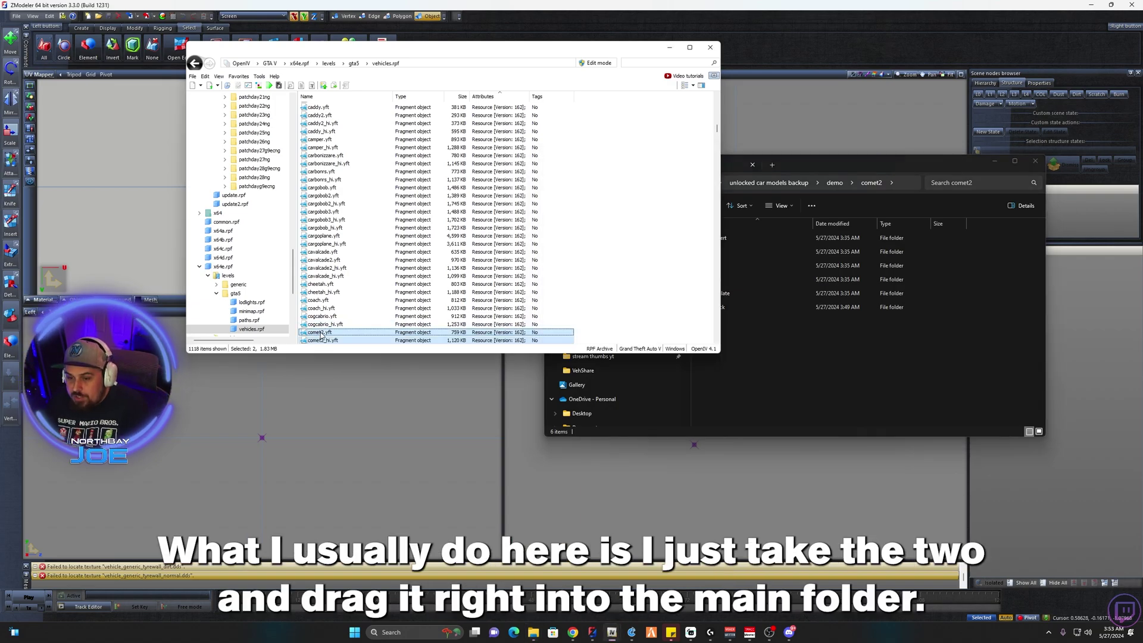
{"action": "left_click_drag", "start_coordinate": [703, 333], "coordinate": [778, 347]}
Find comet2.ytd and comet2+hi.ytd in vehicles.rpf and copy both texture files into the comet2 folder.
{"action": "scroll", "coordinate": [359, 317], "scroll_direction": "down", "scroll_amount": 15}
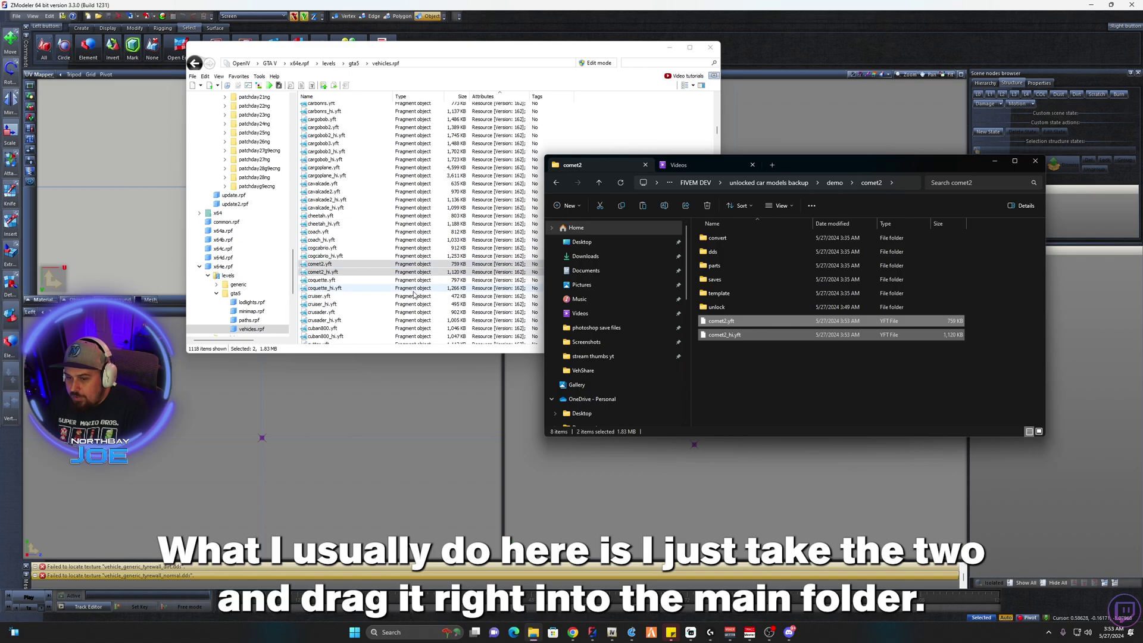
{"action": "scroll", "coordinate": [359, 318], "scroll_direction": "down", "scroll_amount": 20}
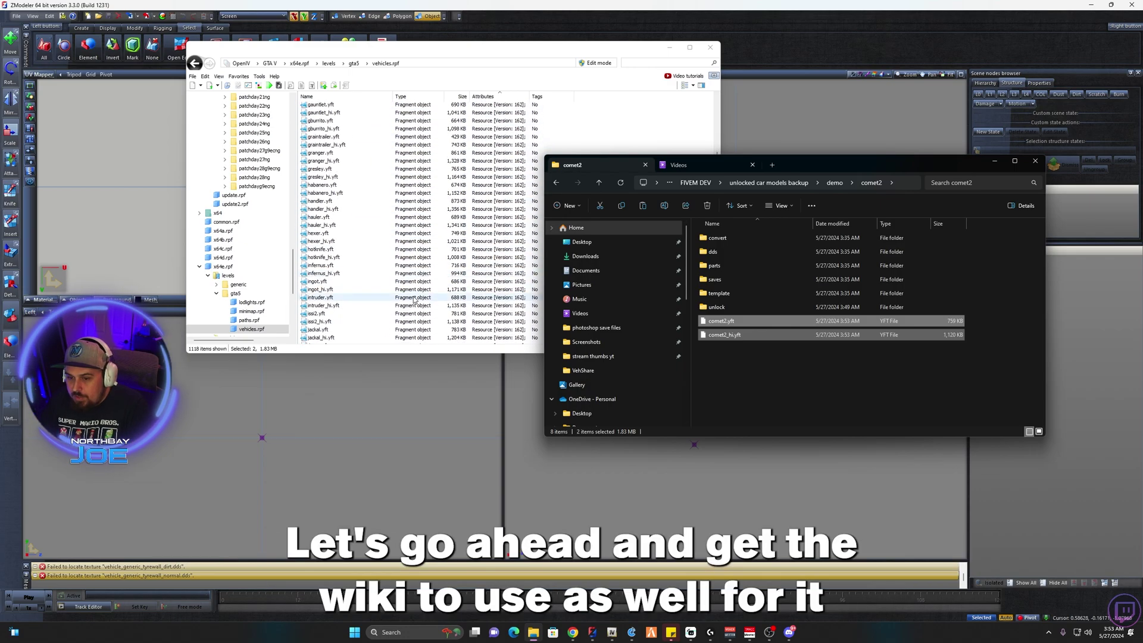
{"action": "scroll", "coordinate": [405, 308], "scroll_direction": "down", "scroll_amount": 20}
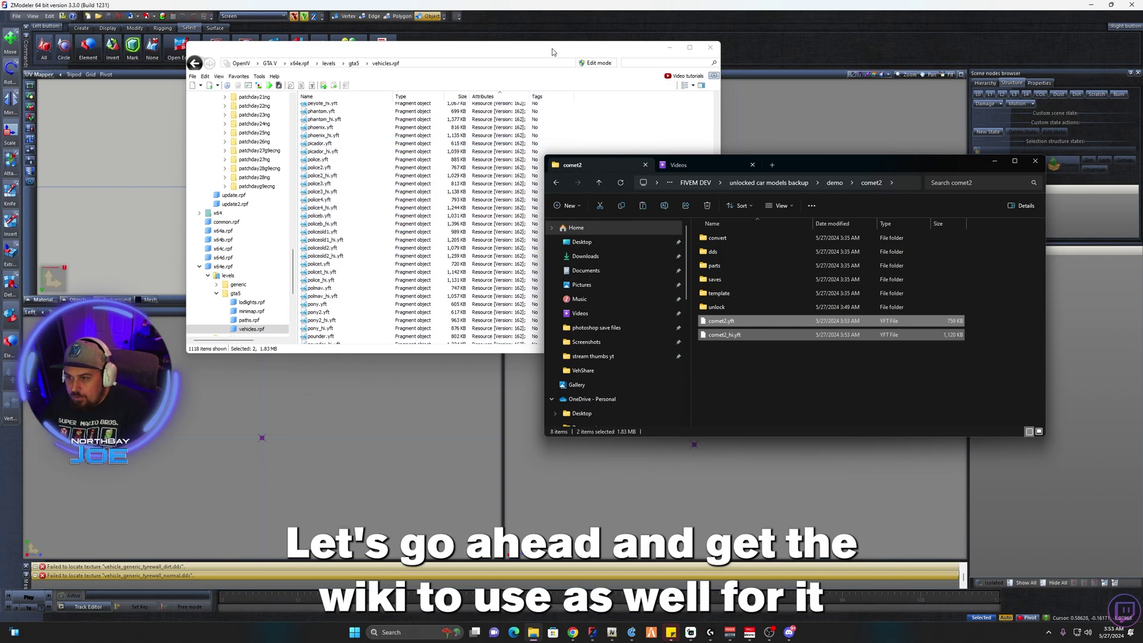
{"action": "left_click_drag", "start_coordinate": [541, 47], "coordinate": [476, 42]}
{"action": "scroll", "coordinate": [476, 101], "scroll_direction": "down", "scroll_amount": 3}
{"action": "left_click_drag", "start_coordinate": [652, 183], "coordinate": [638, 246]}
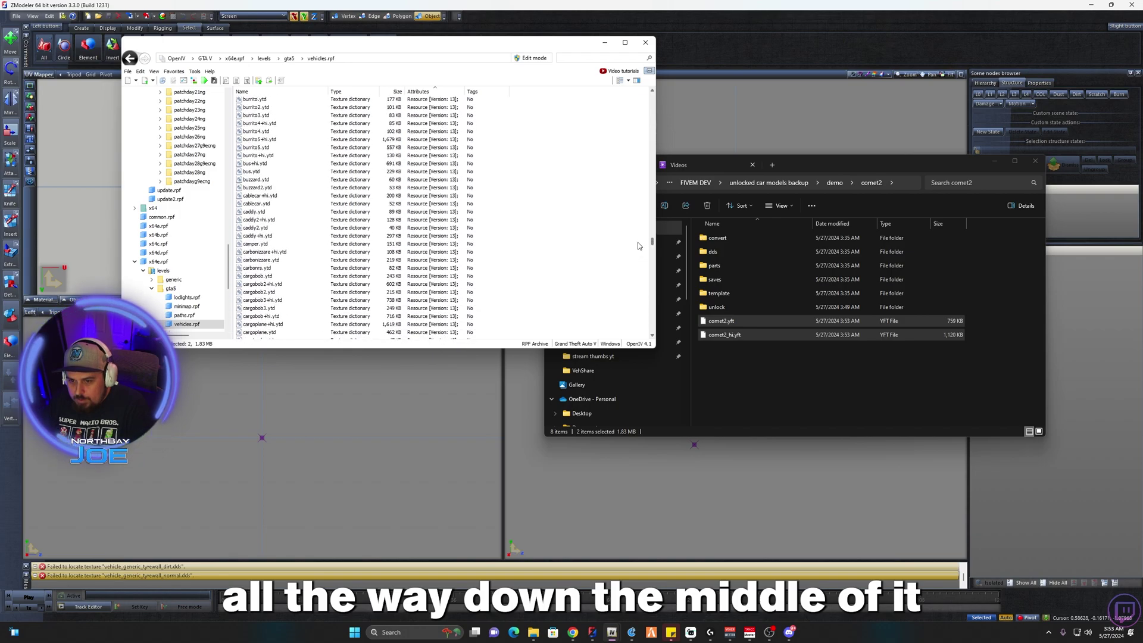
{"action": "scroll", "coordinate": [638, 244], "scroll_direction": "down", "scroll_amount": 4}
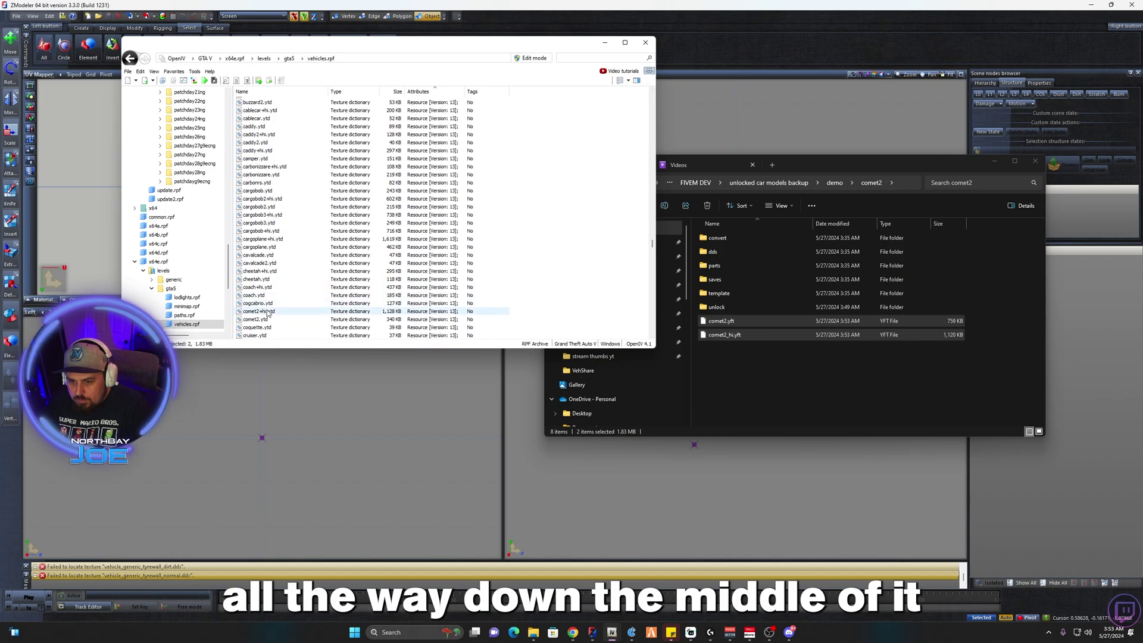
{"action": "left_click", "coordinate": [268, 314]}
{"action": "left_click", "coordinate": [271, 319], "text": "shift"}
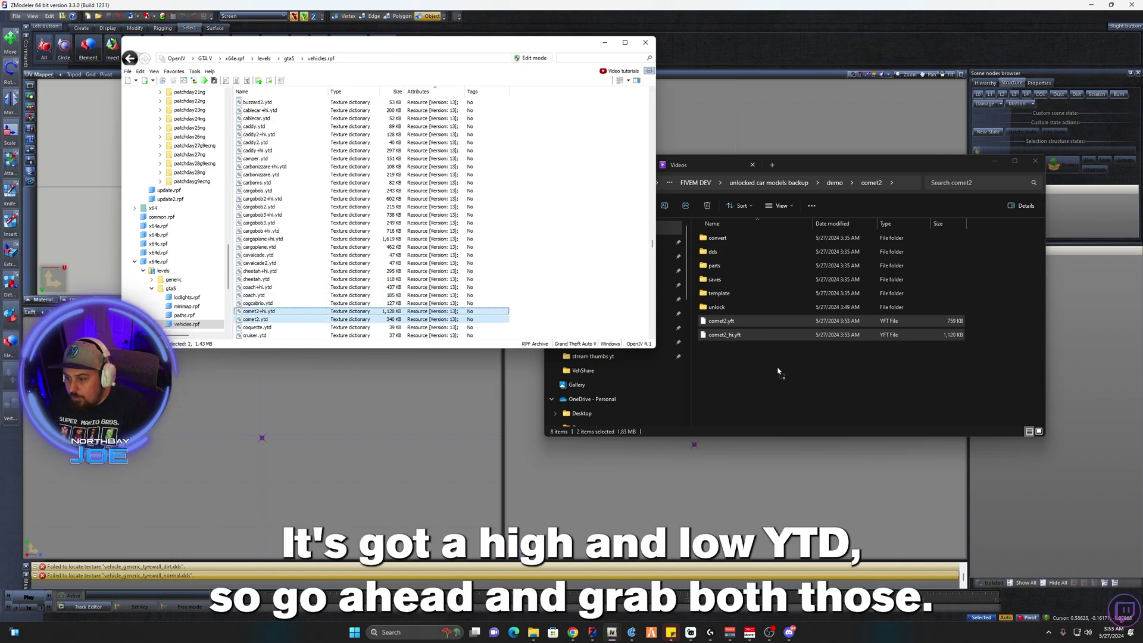
{"action": "left_click_drag", "start_coordinate": [777, 372], "coordinate": [774, 371]}
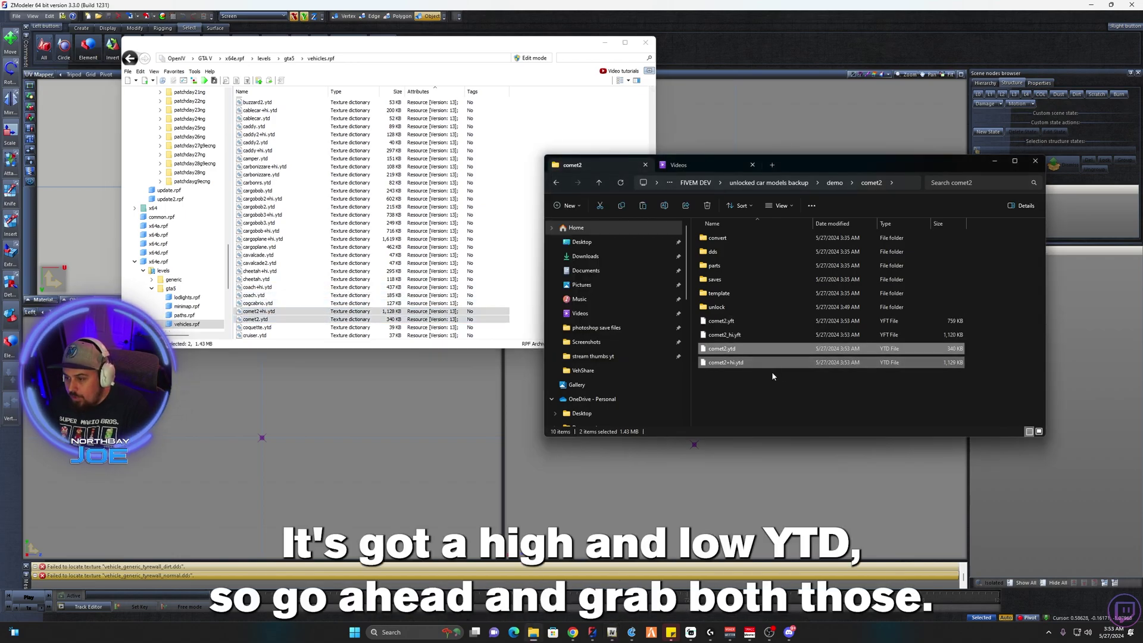
Minimize OpenIV and copy all four comet2 YFT and YTD files into the unlock subfolder.
{"action": "left_click", "coordinate": [605, 42]}
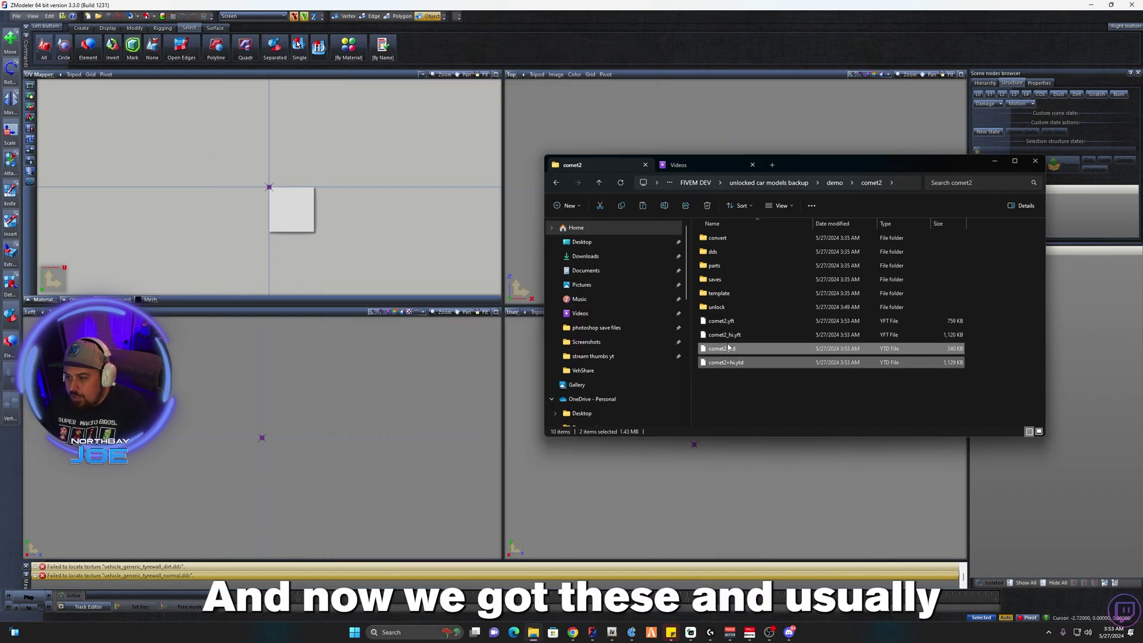
{"action": "left_click_drag", "start_coordinate": [741, 381], "coordinate": [721, 320]}
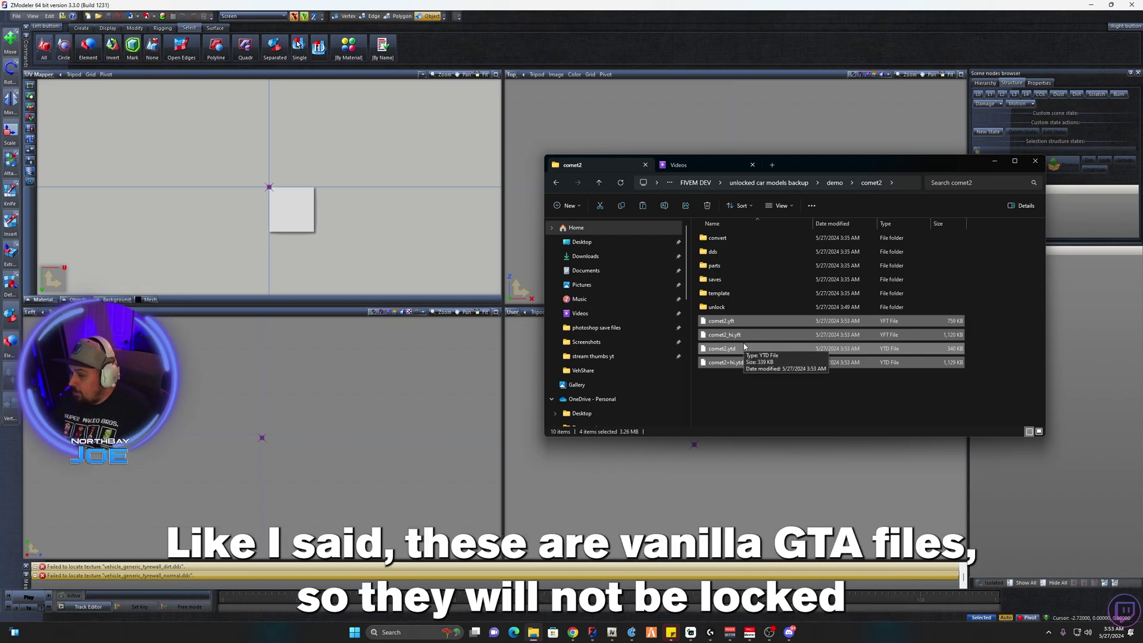
{"action": "left_click", "coordinate": [725, 373]}
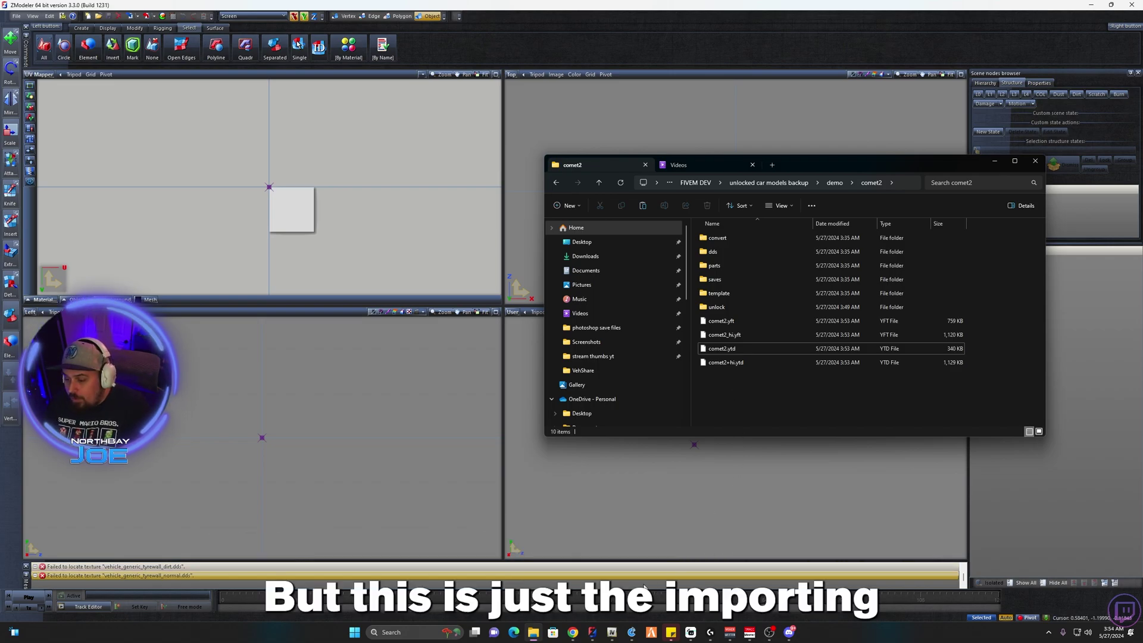
{"action": "left_click", "coordinate": [141, 7]}
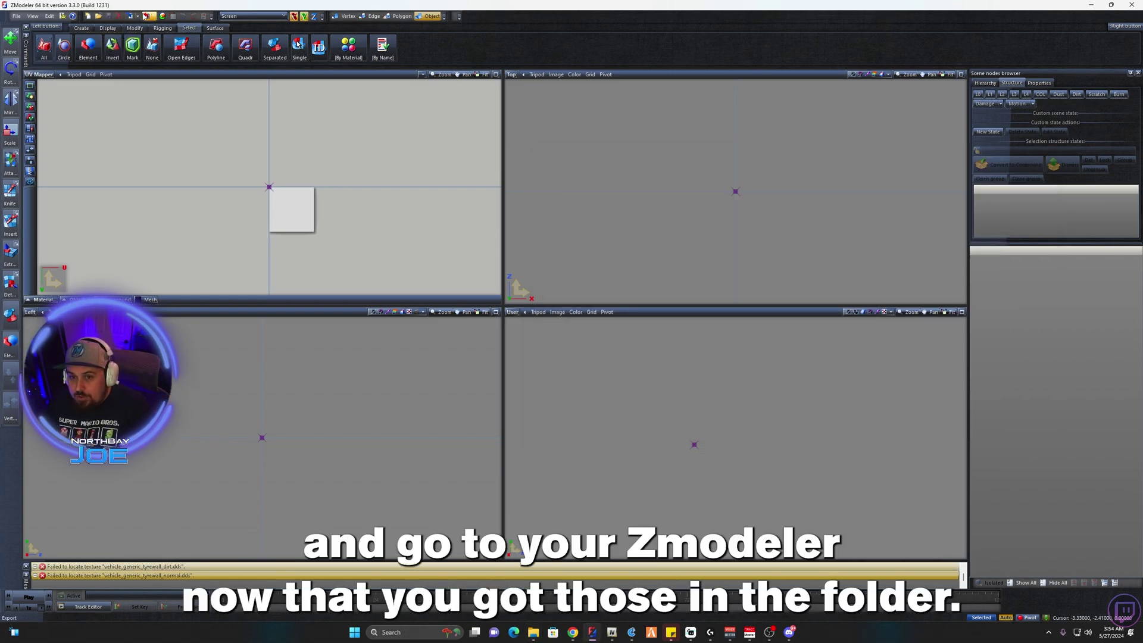
{"action": "key", "text": "alt+Tab"}
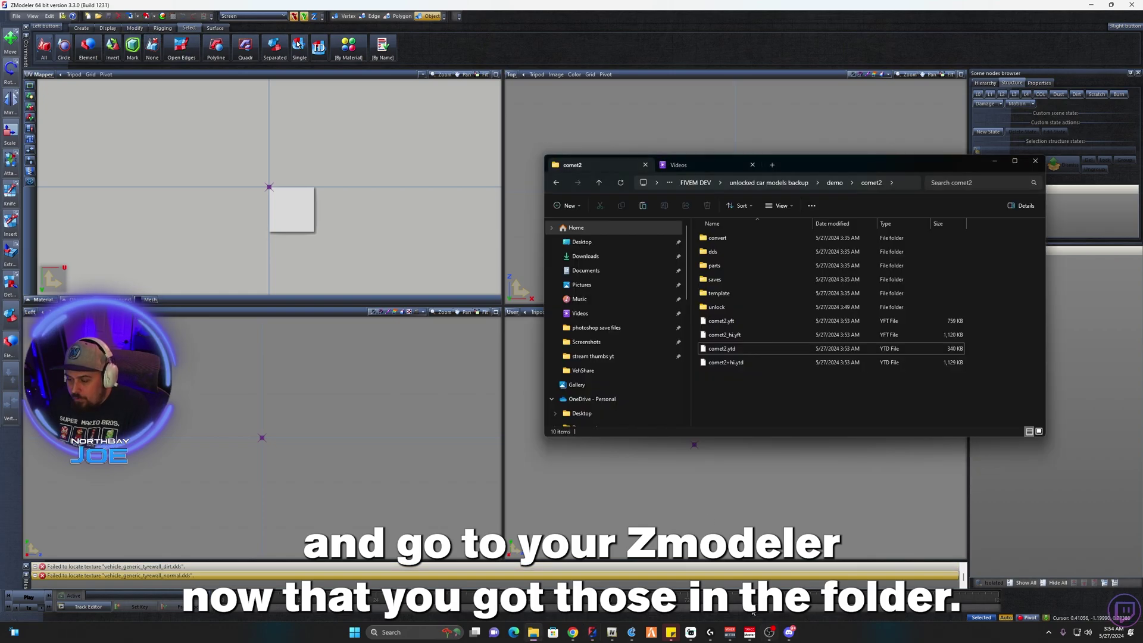
{"action": "left_click_drag", "start_coordinate": [756, 382], "coordinate": [717, 307]}
{"action": "double_click", "coordinate": [717, 306]}
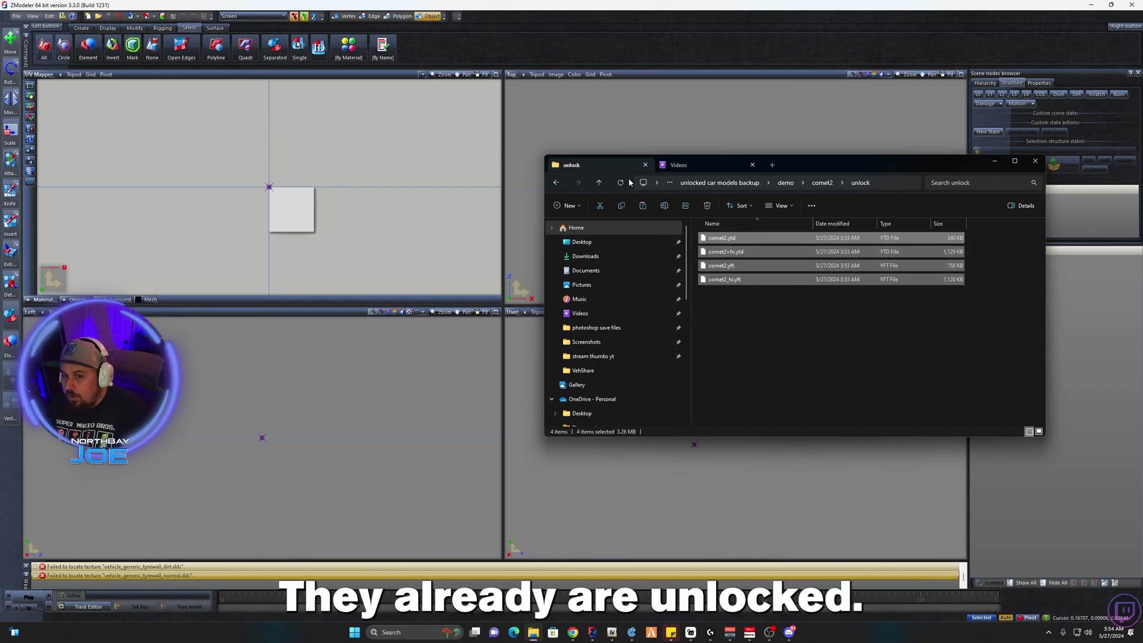
Switch to ZModeler, start an import and browse to the unlock folder under demo\comet2.
{"action": "left_click", "coordinate": [131, 23]}
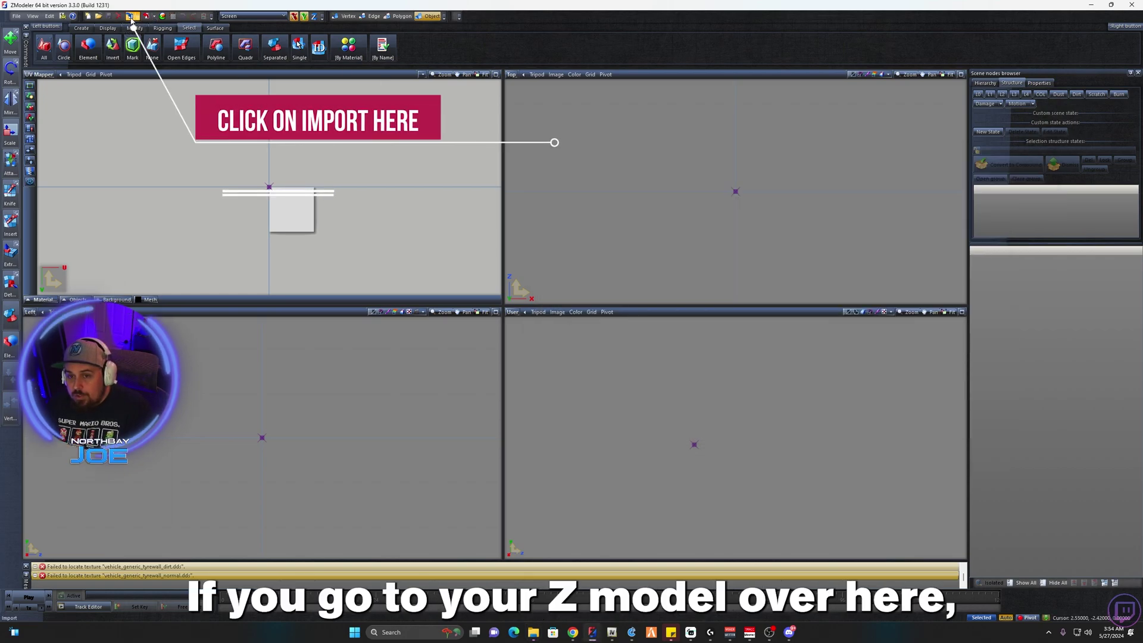
{"action": "left_click", "coordinate": [131, 18]}
{"action": "left_click", "coordinate": [585, 236]}
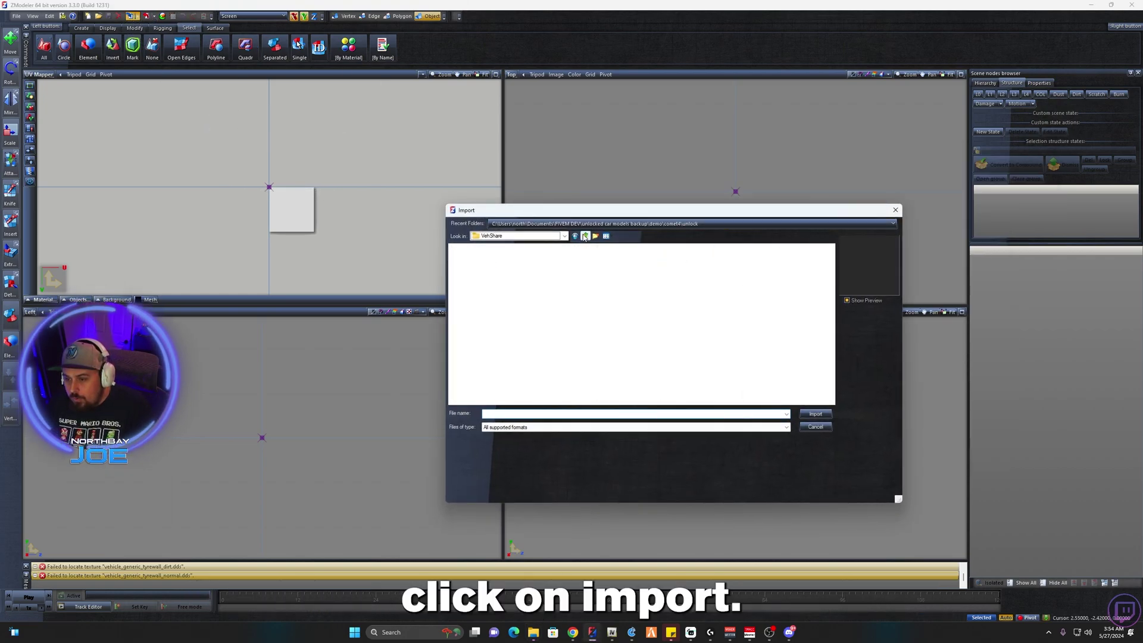
{"action": "left_click", "coordinate": [583, 224]}
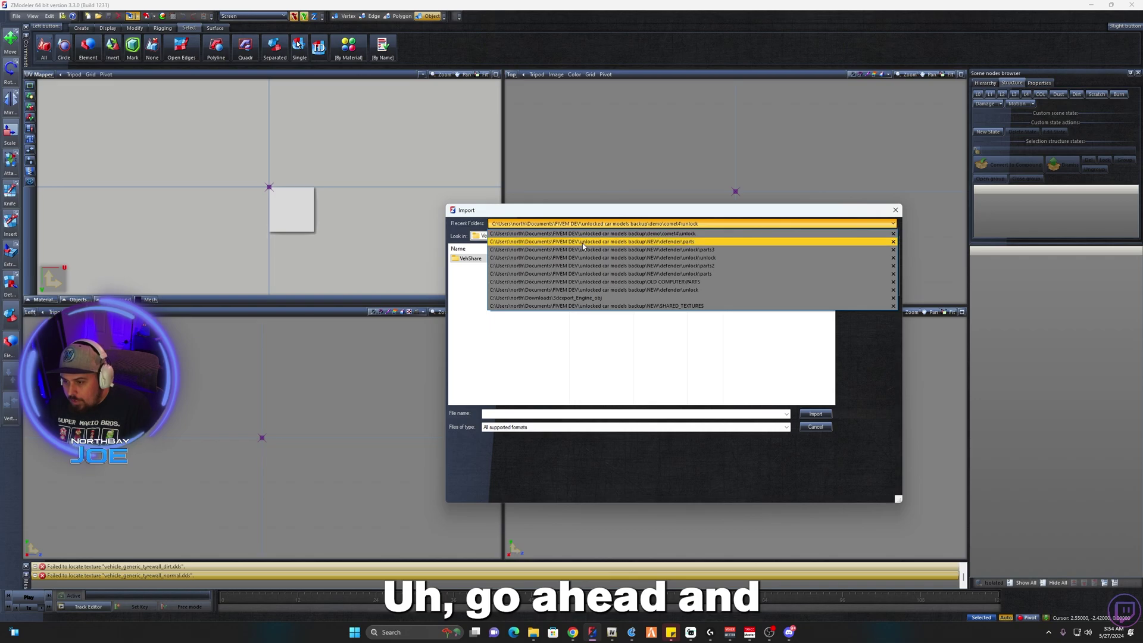
{"action": "left_click", "coordinate": [626, 209]}
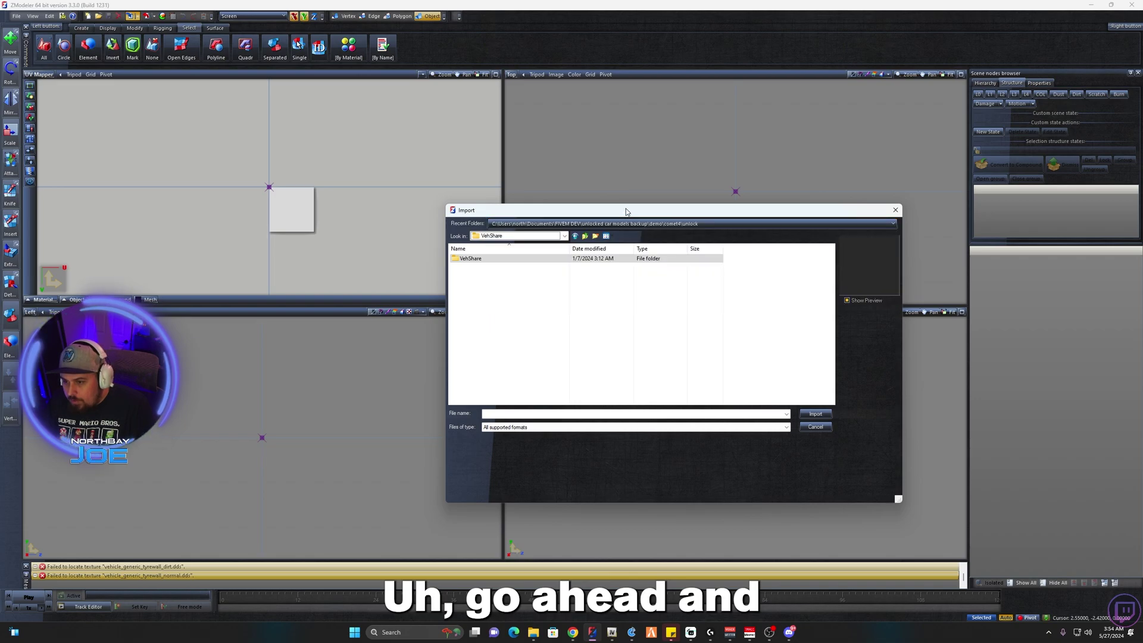
{"action": "left_click", "coordinate": [585, 236]}
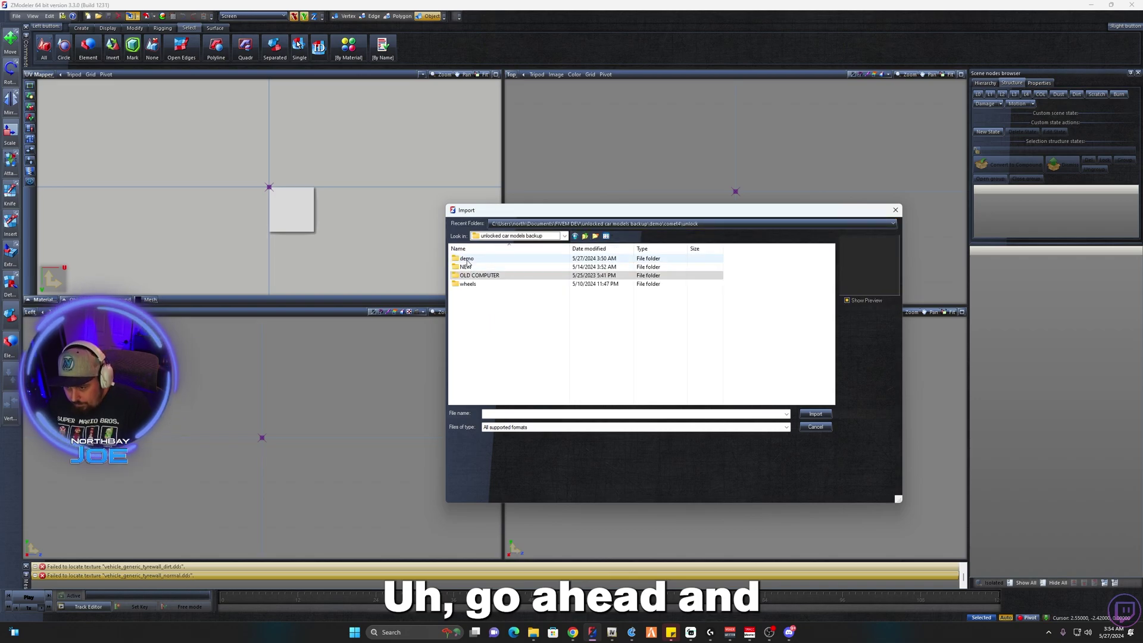
{"action": "double_click", "coordinate": [467, 261]}
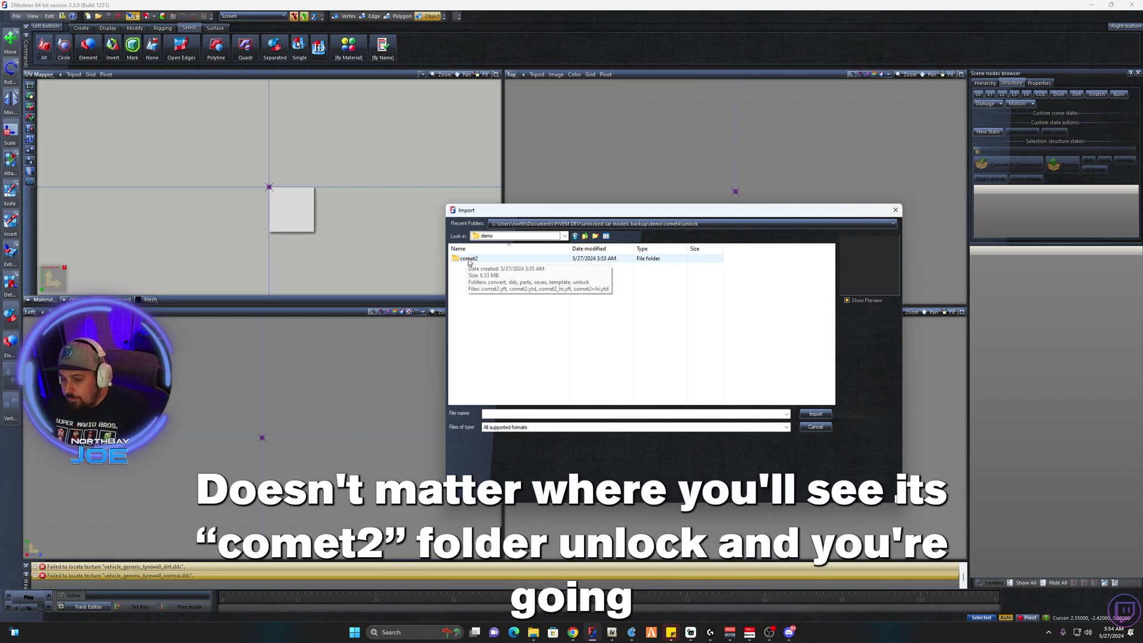
{"action": "double_click", "coordinate": [462, 259]}
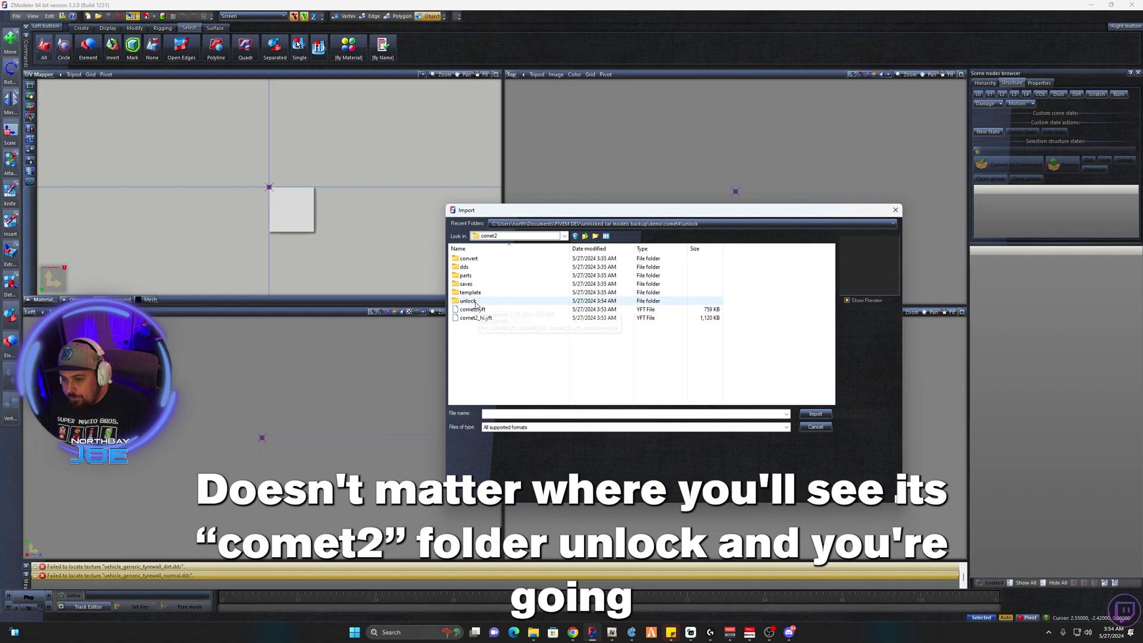
{"action": "double_click", "coordinate": [475, 301]}
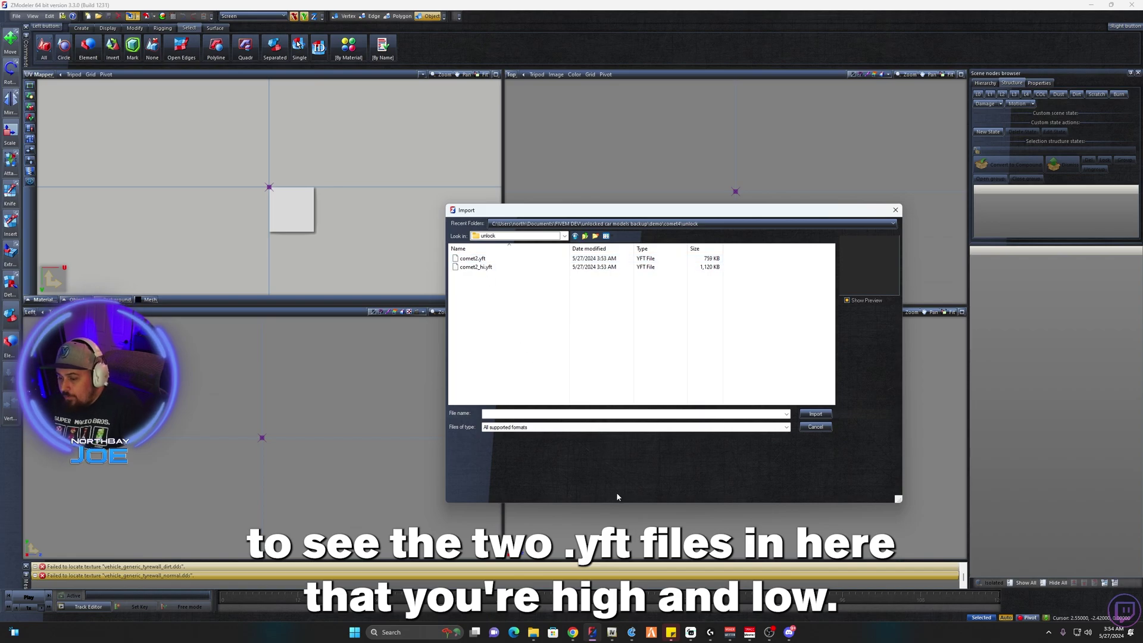
Check that the unlock folder holds the texture files and import comet2_hi.yft with Preload packs set to All *.ytd in current folder.
{"action": "left_click", "coordinate": [534, 632]}
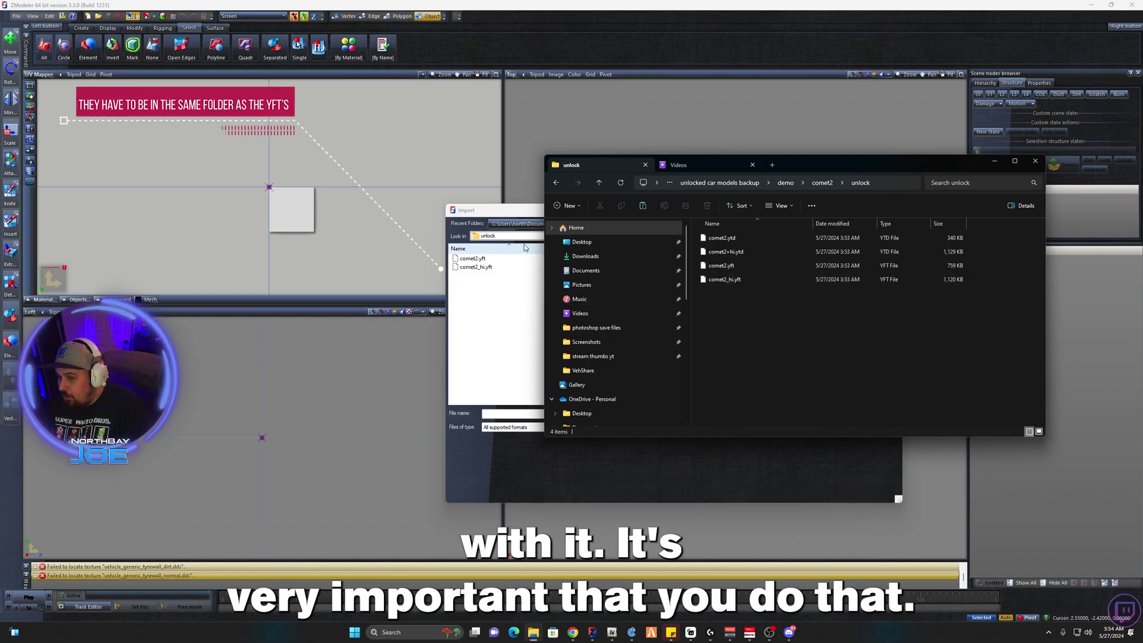
{"action": "left_click", "coordinate": [513, 212]}
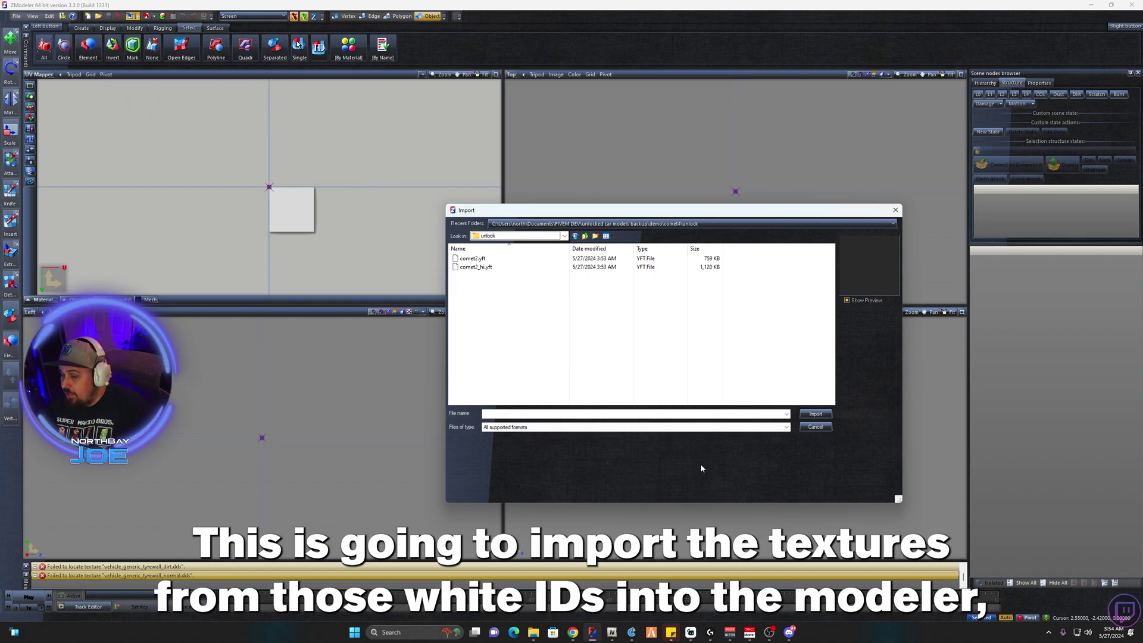
{"action": "left_click", "coordinate": [477, 259]}
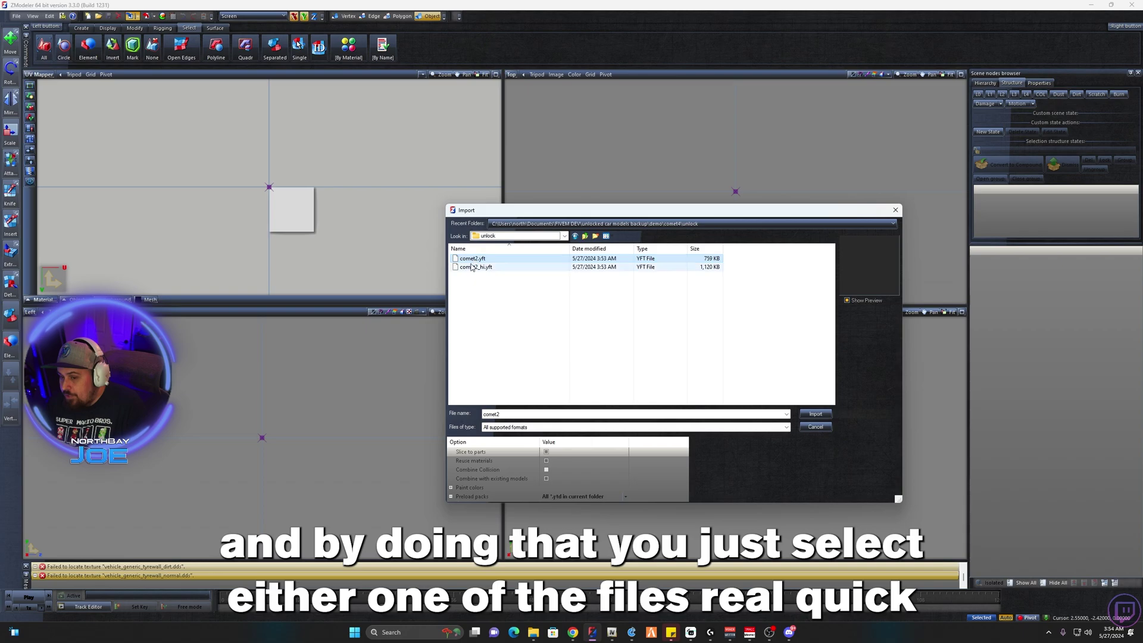
{"action": "left_click", "coordinate": [477, 267]}
{"action": "left_click", "coordinate": [517, 496]}
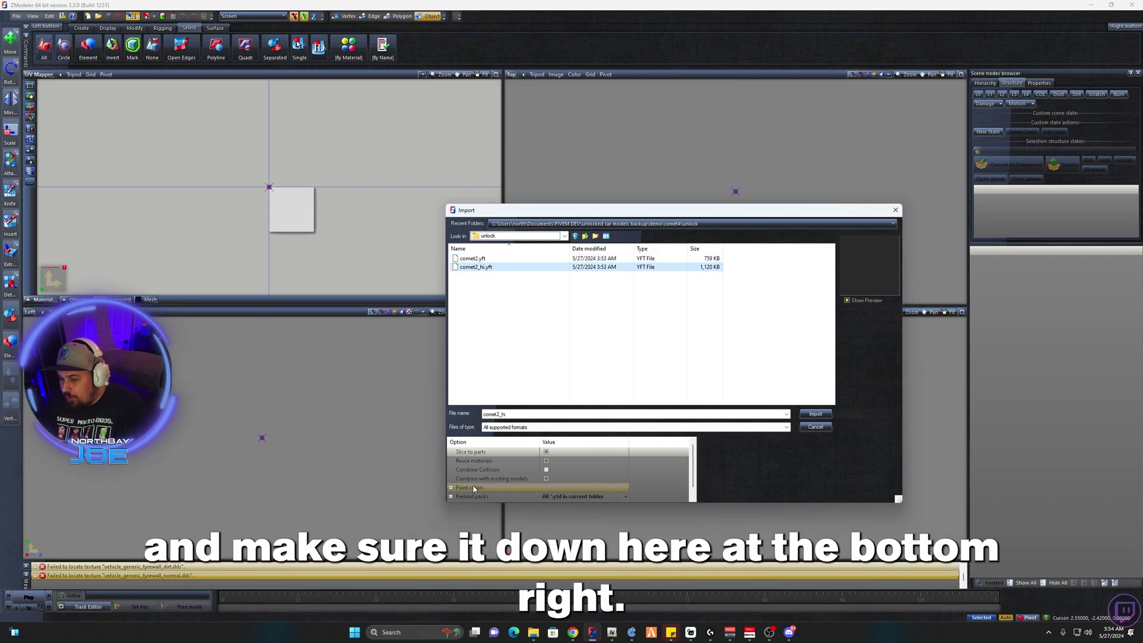
{"action": "left_click", "coordinate": [559, 488]}
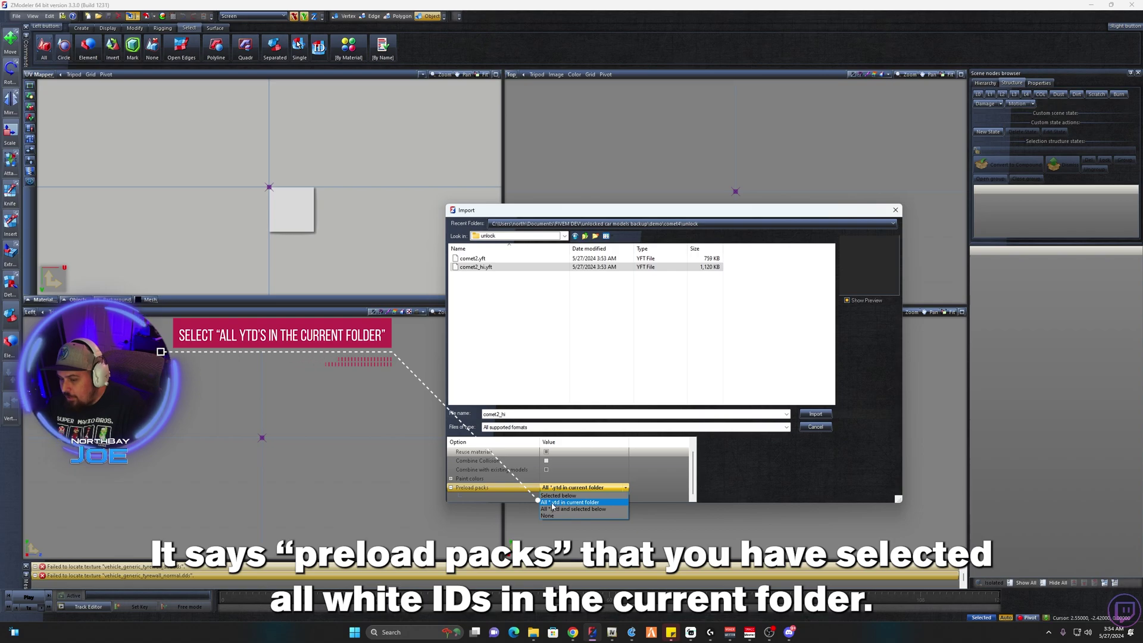
{"action": "left_click", "coordinate": [562, 503]}
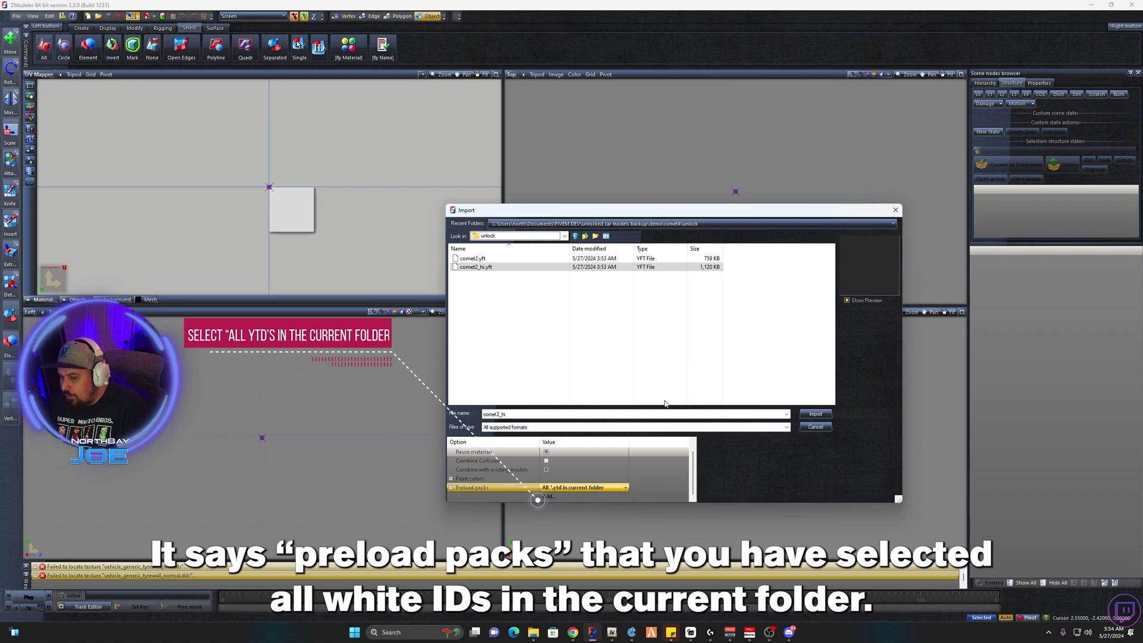
{"action": "left_click", "coordinate": [556, 489]}
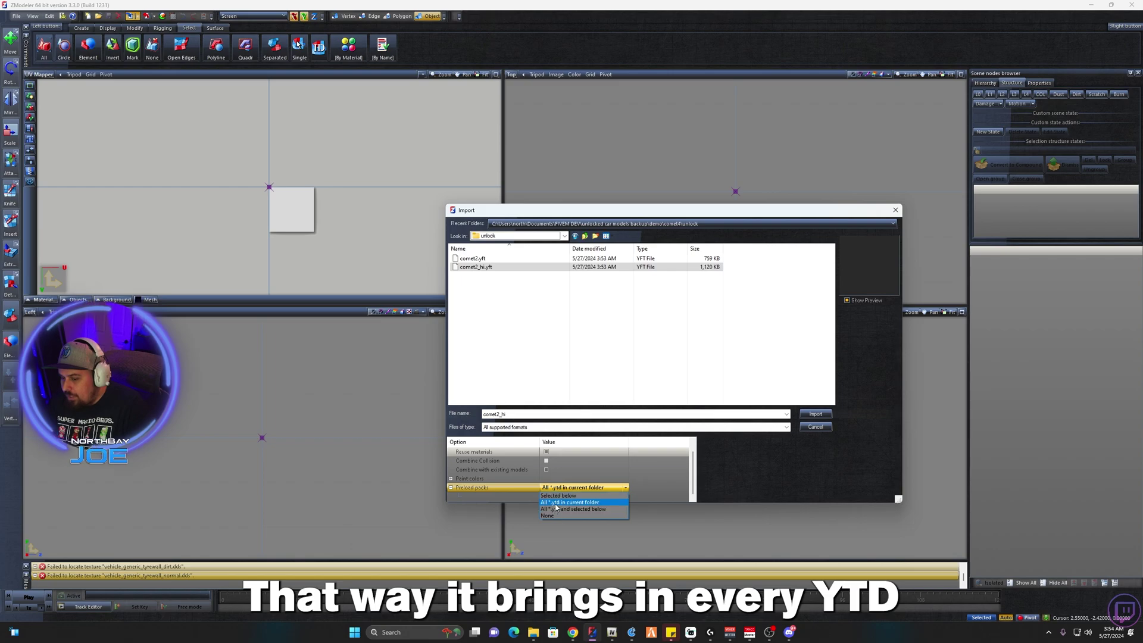
{"action": "left_click", "coordinate": [556, 510]}
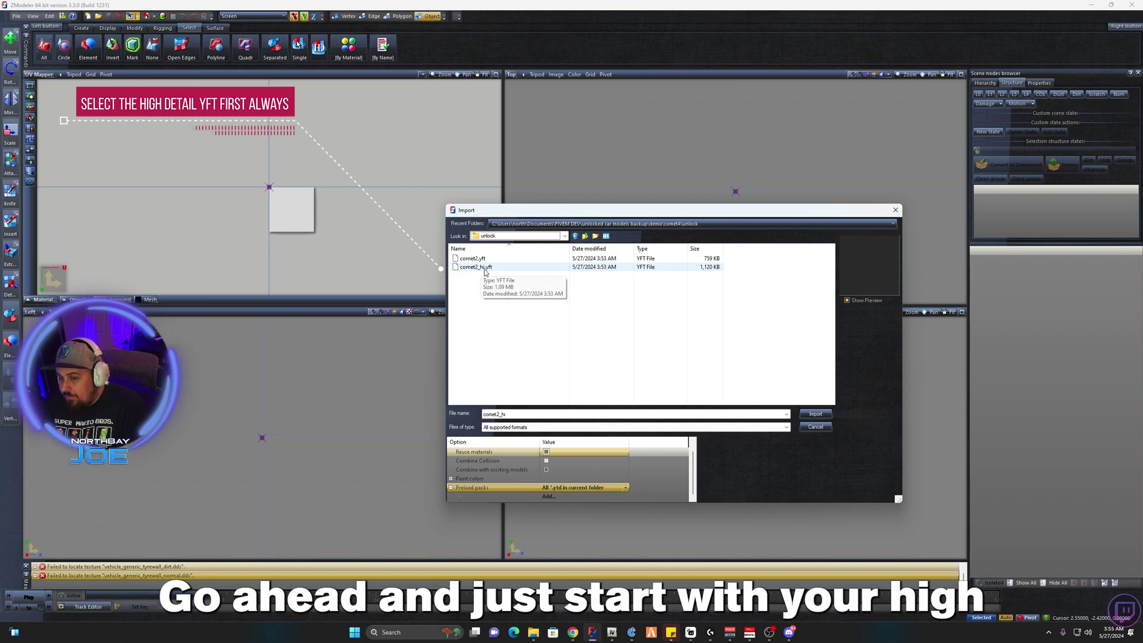
{"action": "left_click", "coordinate": [810, 414]}
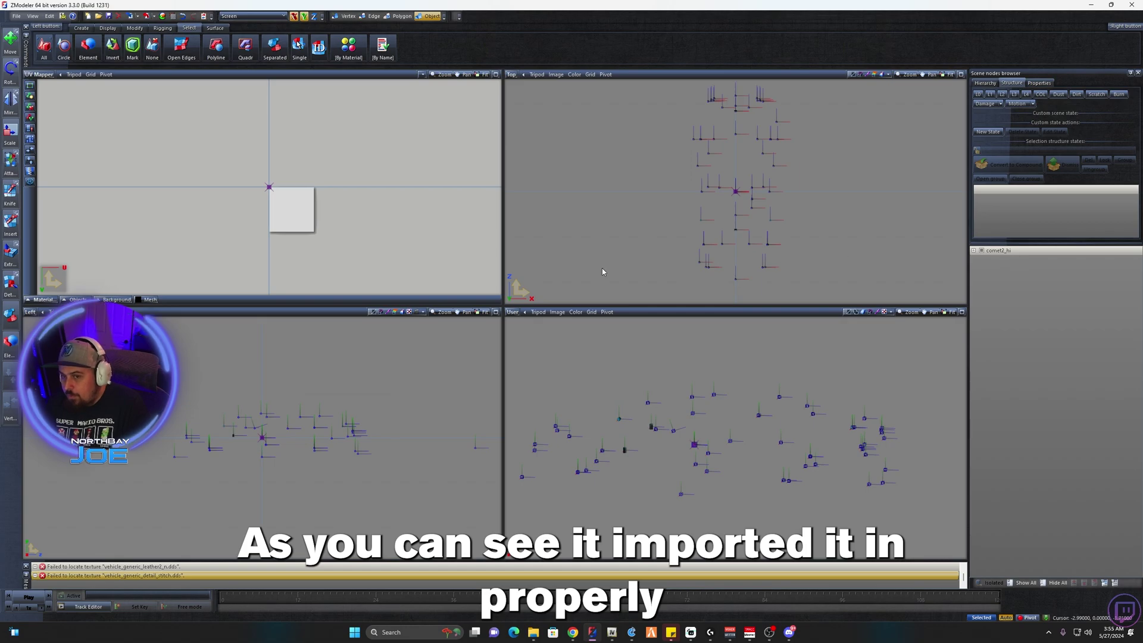
Import the low-detail comet2.yft from the unlock folder into the scene containing the comet2_hi model.
{"action": "left_click", "coordinate": [999, 254]}
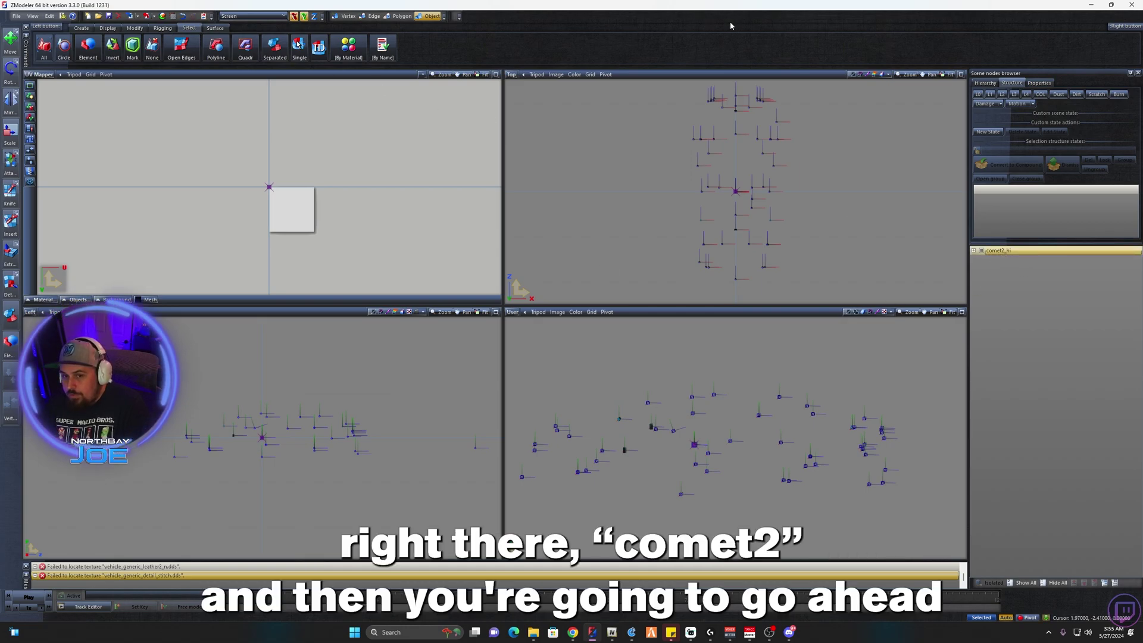
{"action": "left_click", "coordinate": [132, 16]}
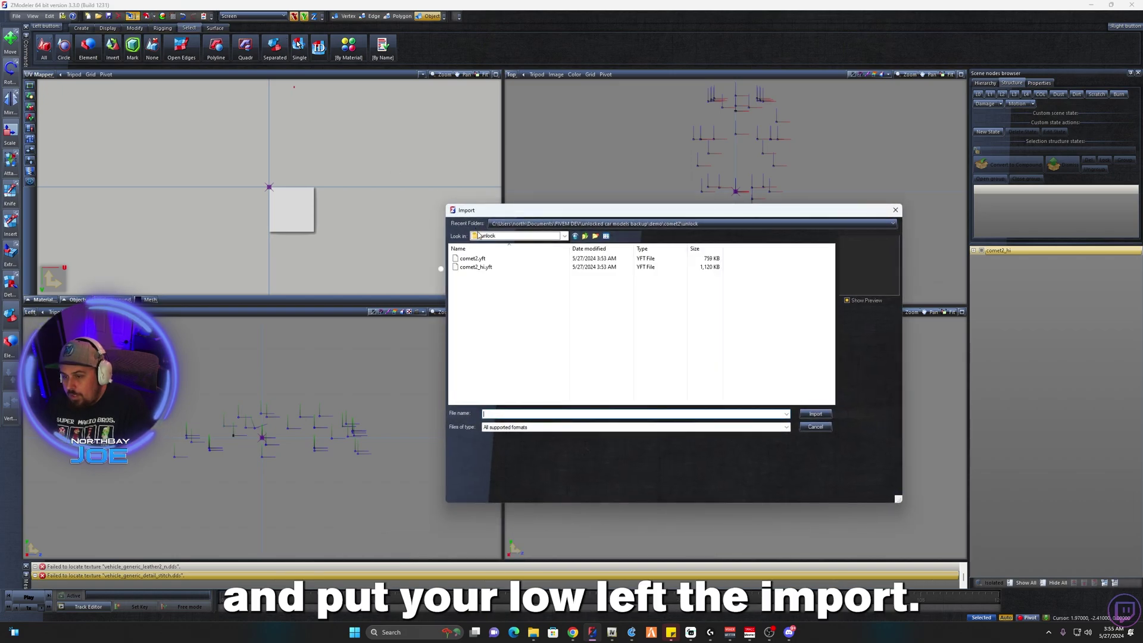
{"action": "left_click", "coordinate": [476, 260]}
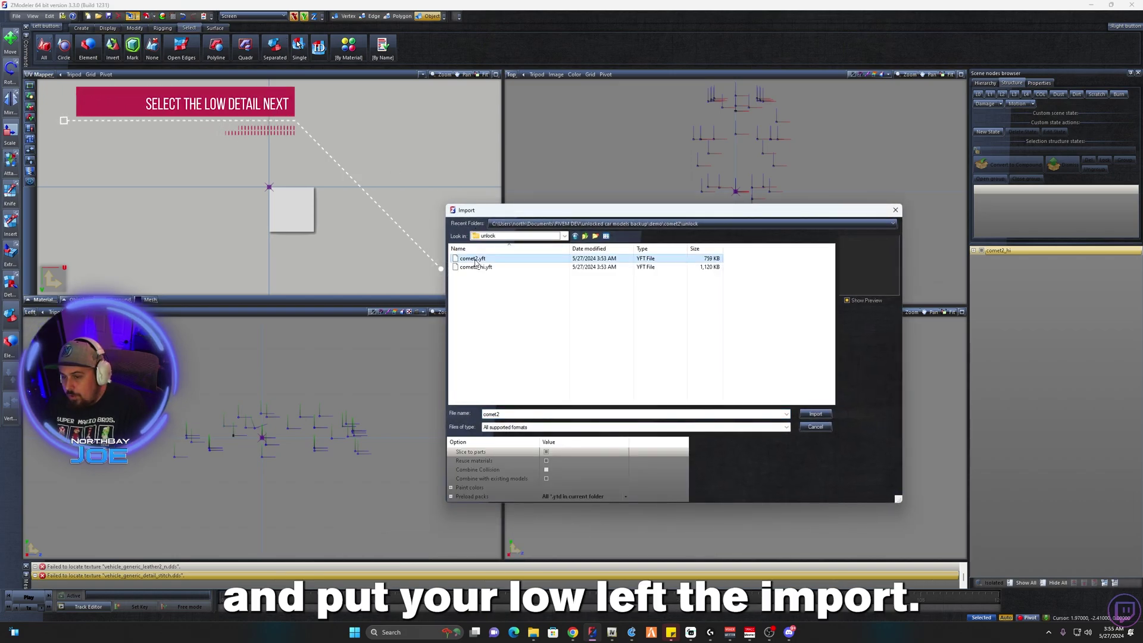
{"action": "left_click", "coordinate": [815, 414]}
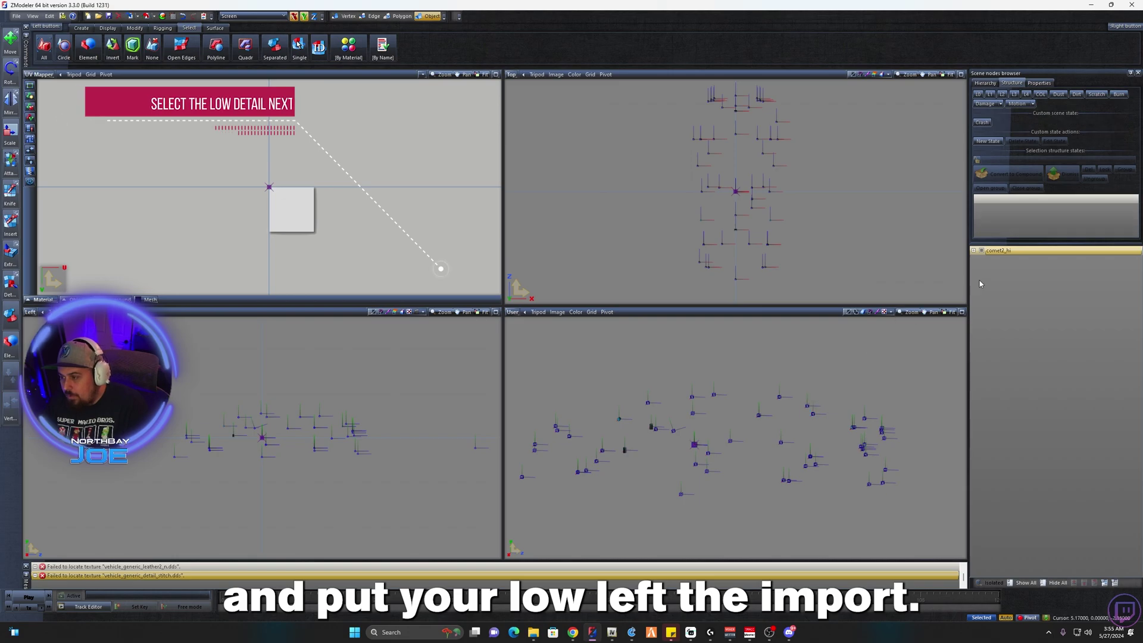
Display the imported comet2's levels of detail one after another, finishing on L0.
{"action": "left_click", "coordinate": [990, 94]}
{"action": "left_click", "coordinate": [1002, 94]}
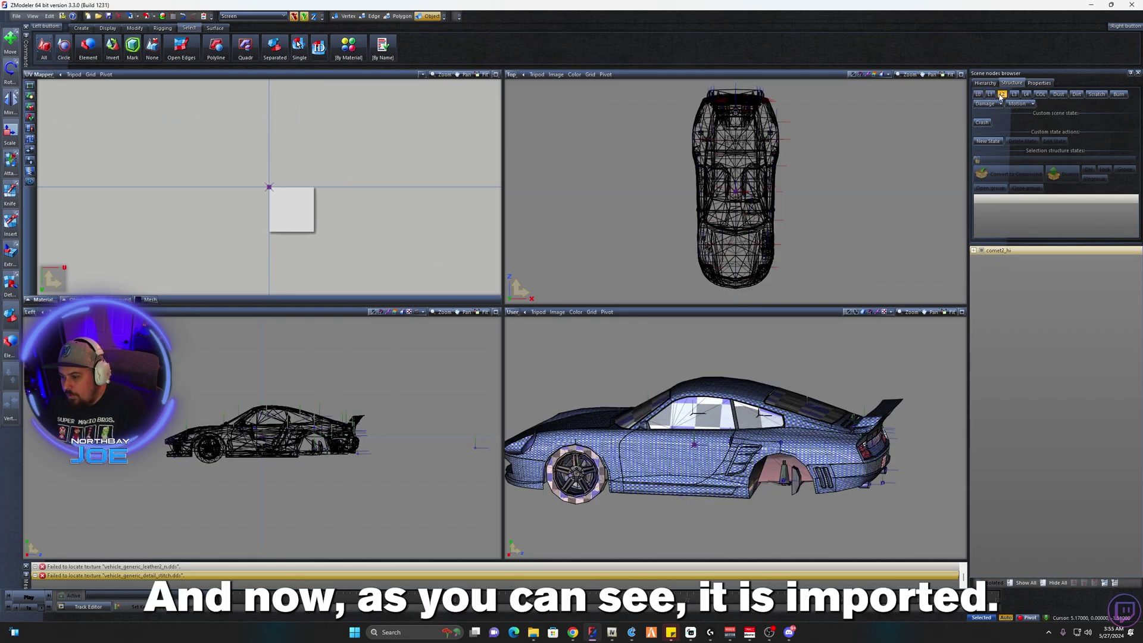
{"action": "left_click", "coordinate": [1013, 94]}
{"action": "left_click", "coordinate": [1026, 94]}
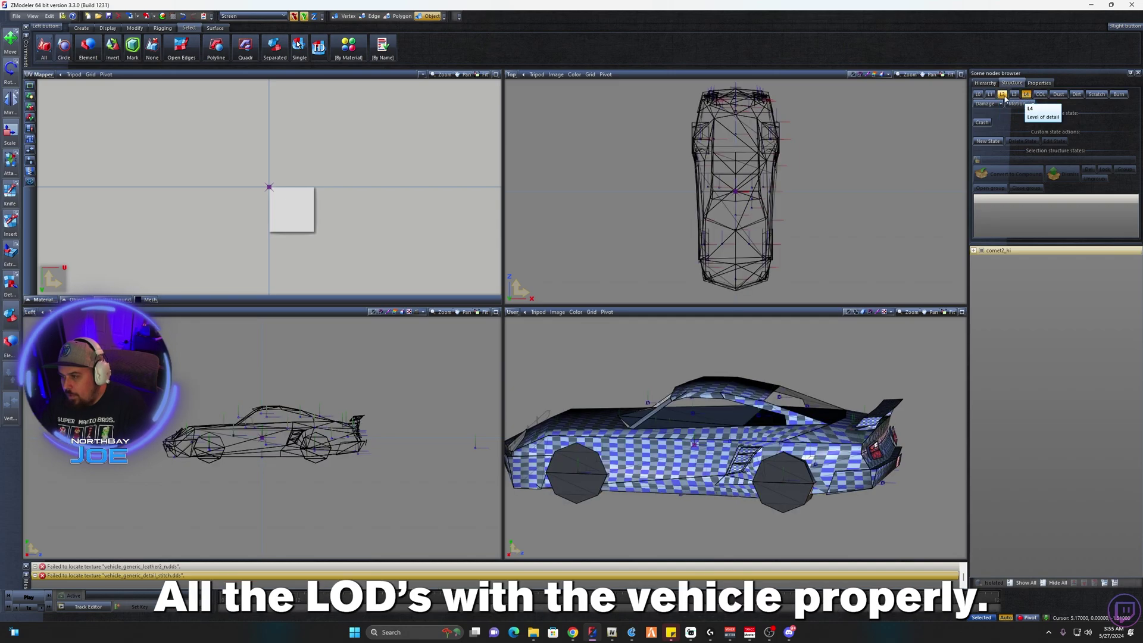
{"action": "left_click", "coordinate": [977, 95]}
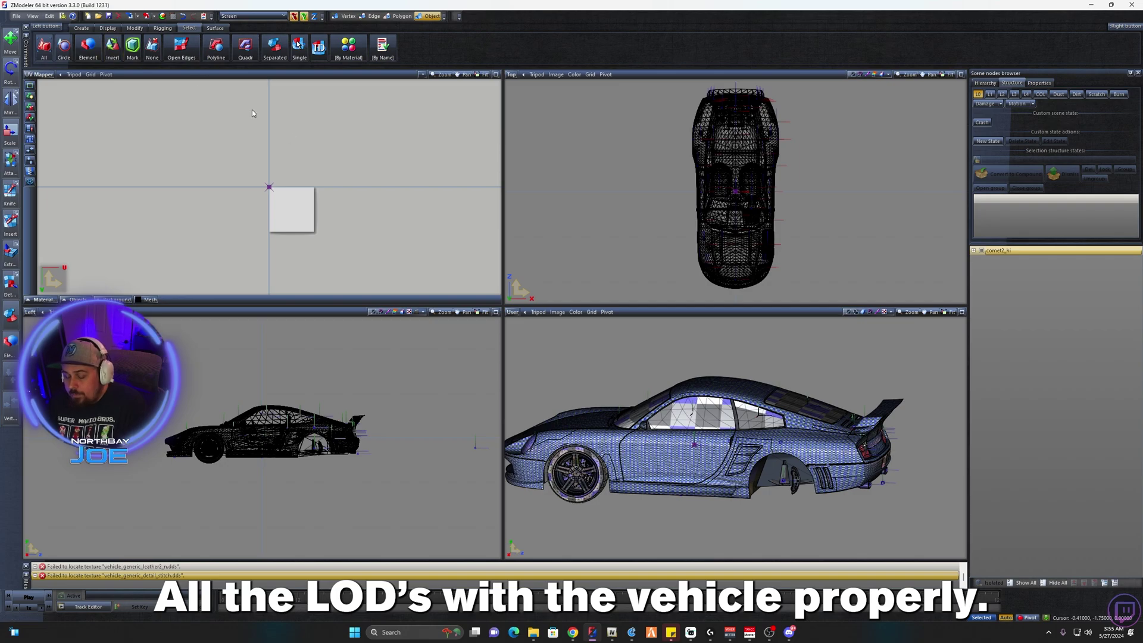
Start a new empty scene, discarding the imported comet2 model.
{"action": "left_click", "coordinate": [533, 632]}
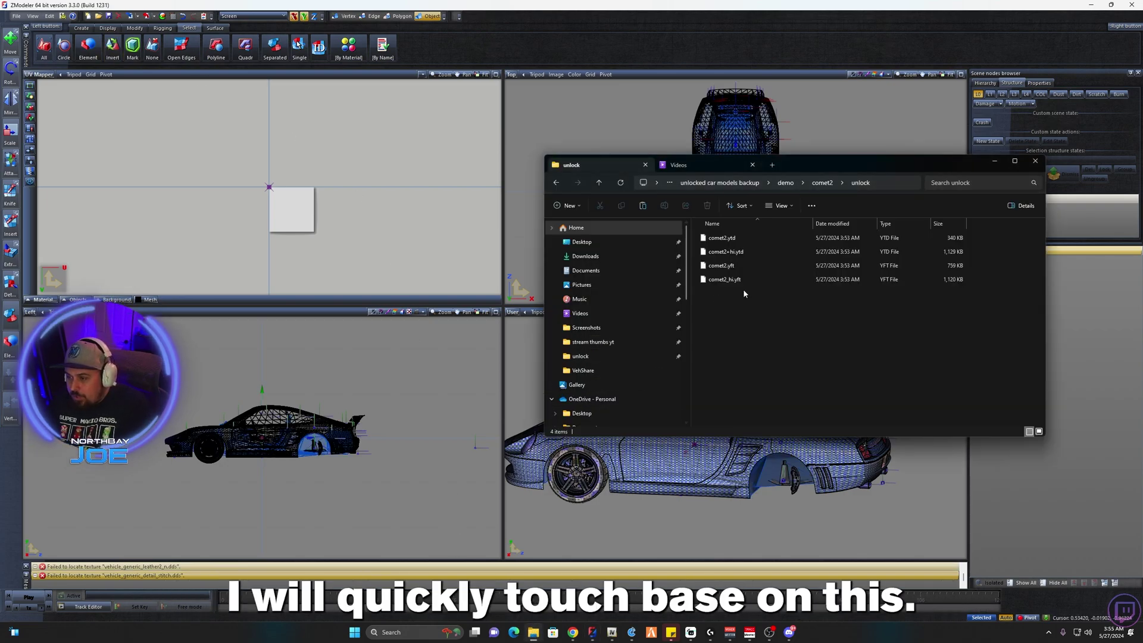
{"action": "left_click", "coordinate": [16, 16]}
{"action": "left_click", "coordinate": [44, 28]}
{"action": "left_click", "coordinate": [589, 335]}
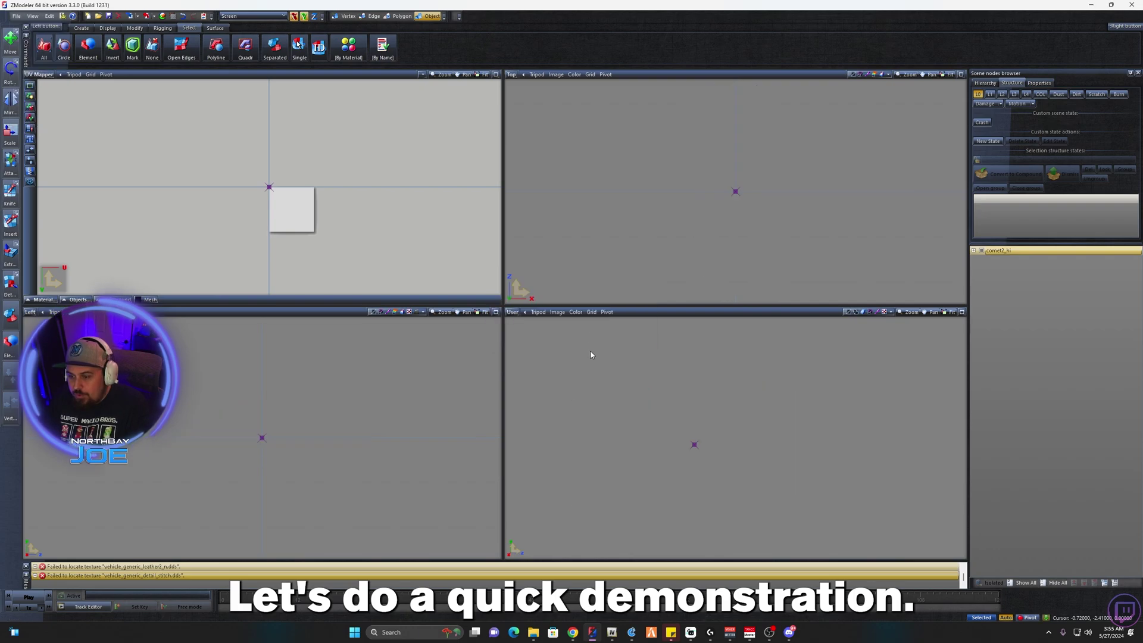
Switch to File Explorer, reopen the comet2\unlock folder and rename comet2.yft to comet2a.yft.
{"action": "left_click", "coordinate": [533, 632]}
{"action": "key", "text": "alt+Up"}
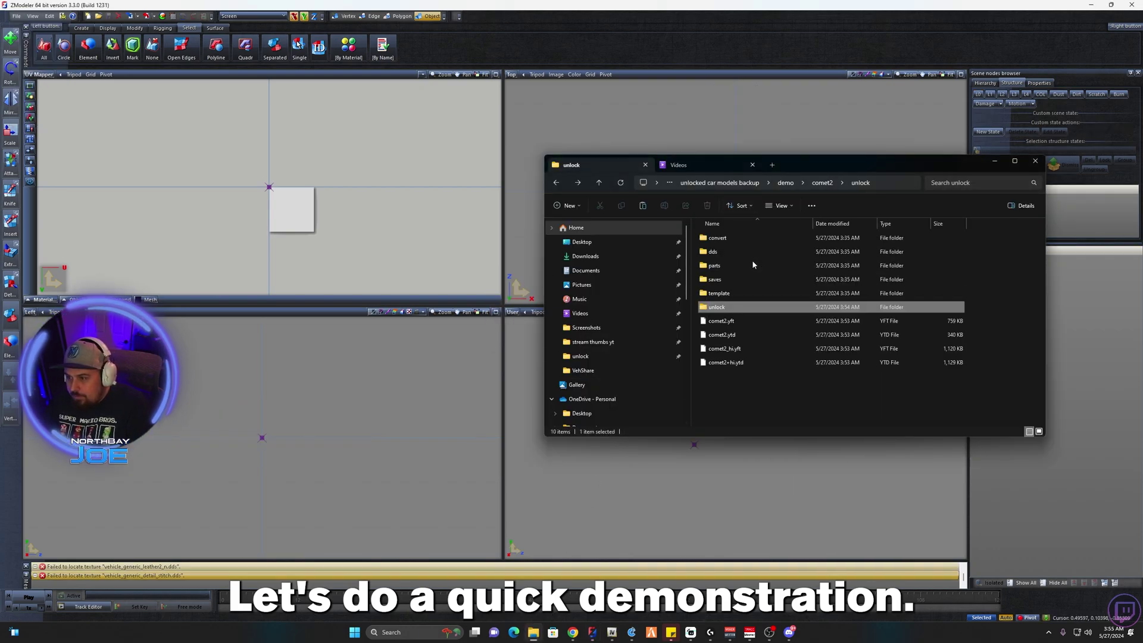
{"action": "key", "text": "Return"}
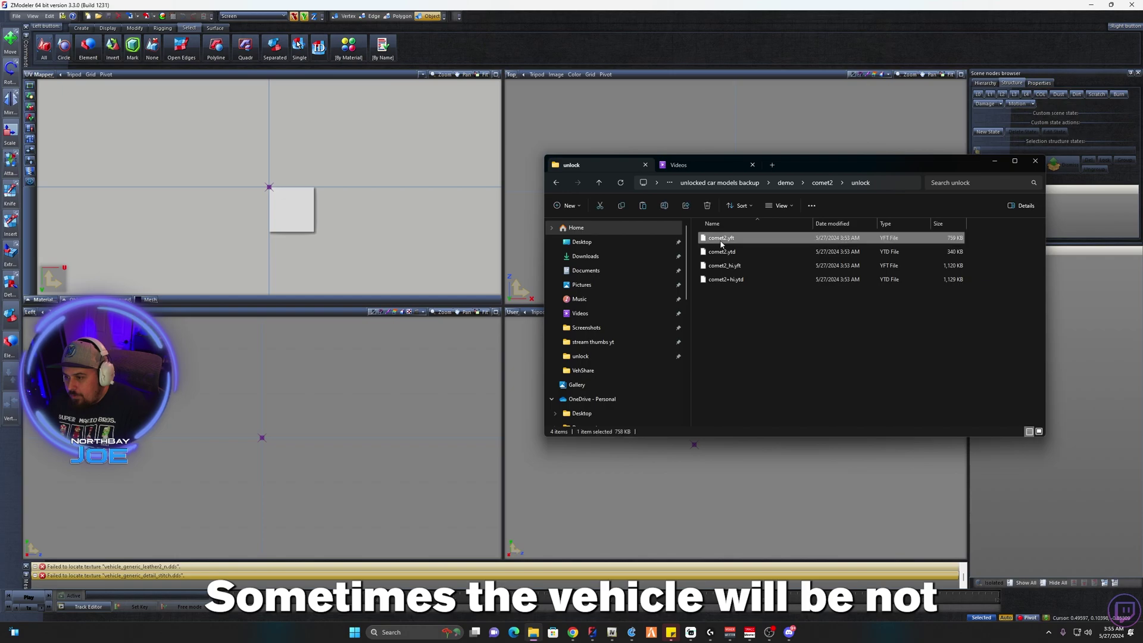
{"action": "right_click", "coordinate": [723, 238]}
{"action": "left_click", "coordinate": [750, 255]}
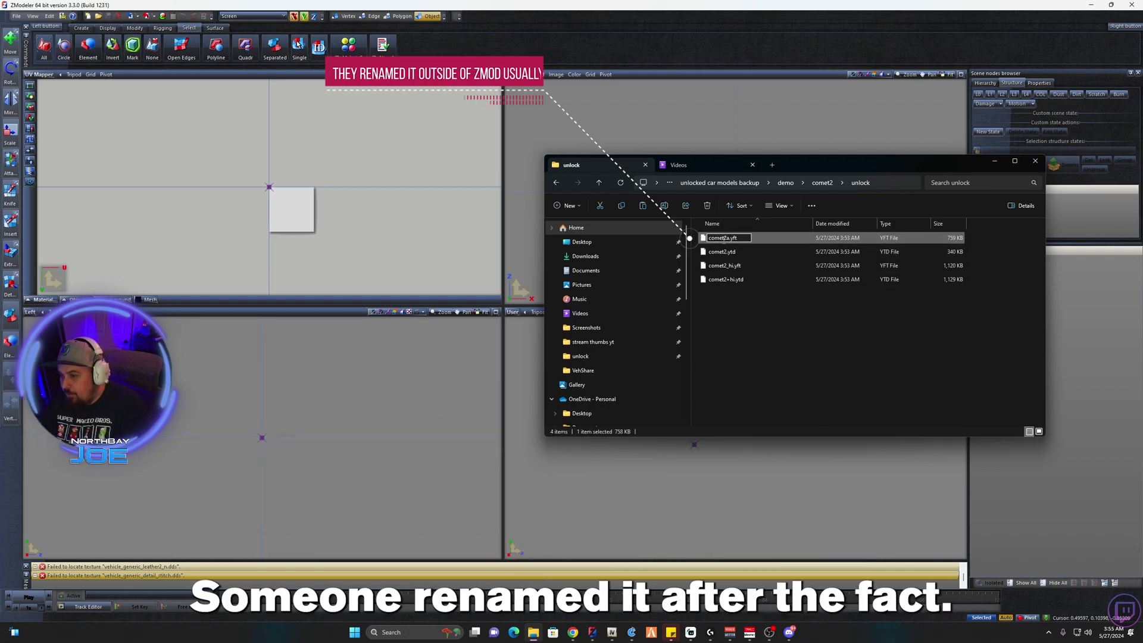
{"action": "left_click", "coordinate": [729, 256]}
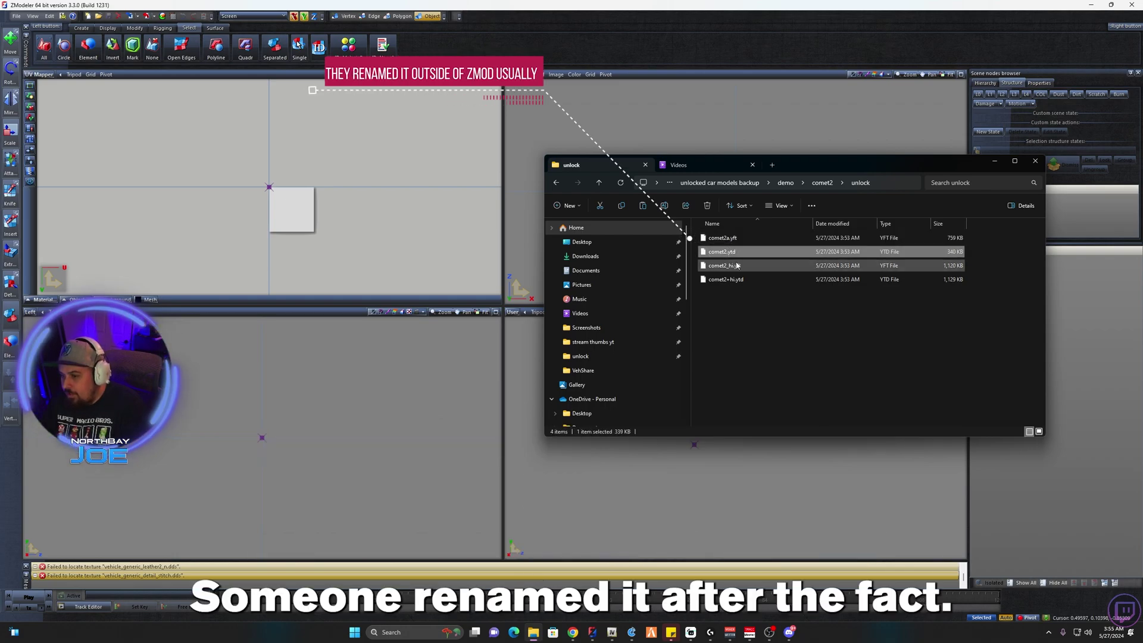
Rename the high-detail model file comet2_hi.yft in the unlock folder to comet2a_hi.yft.
{"action": "right_click", "coordinate": [725, 266]}
{"action": "left_click", "coordinate": [769, 278]}
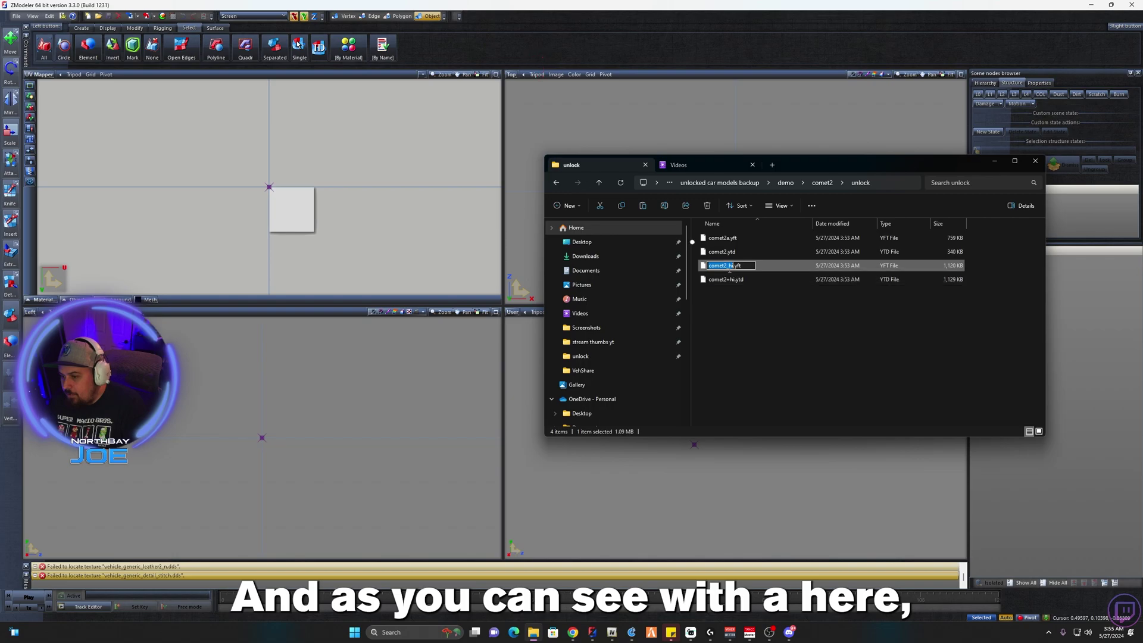
{"action": "left_click", "coordinate": [726, 266]}
{"action": "type", "text": "a"}
{"action": "key", "text": "Return"}
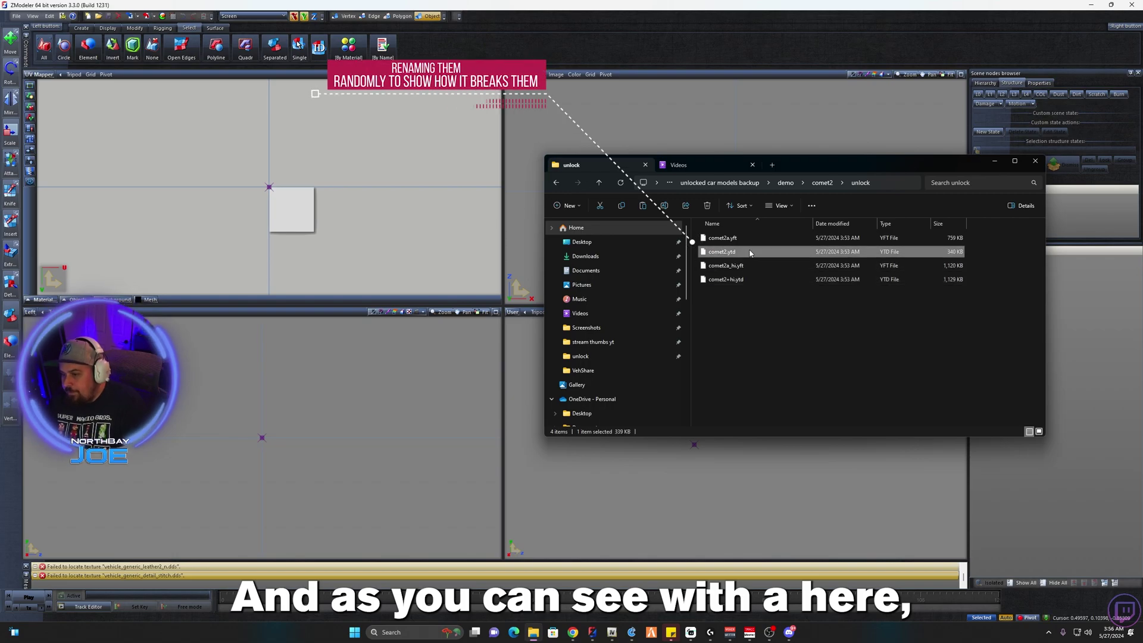
Return to ZModeler and import the renamed comet2a_hi.yft first and comet2a.yft second.
{"action": "left_click", "coordinate": [143, 19]}
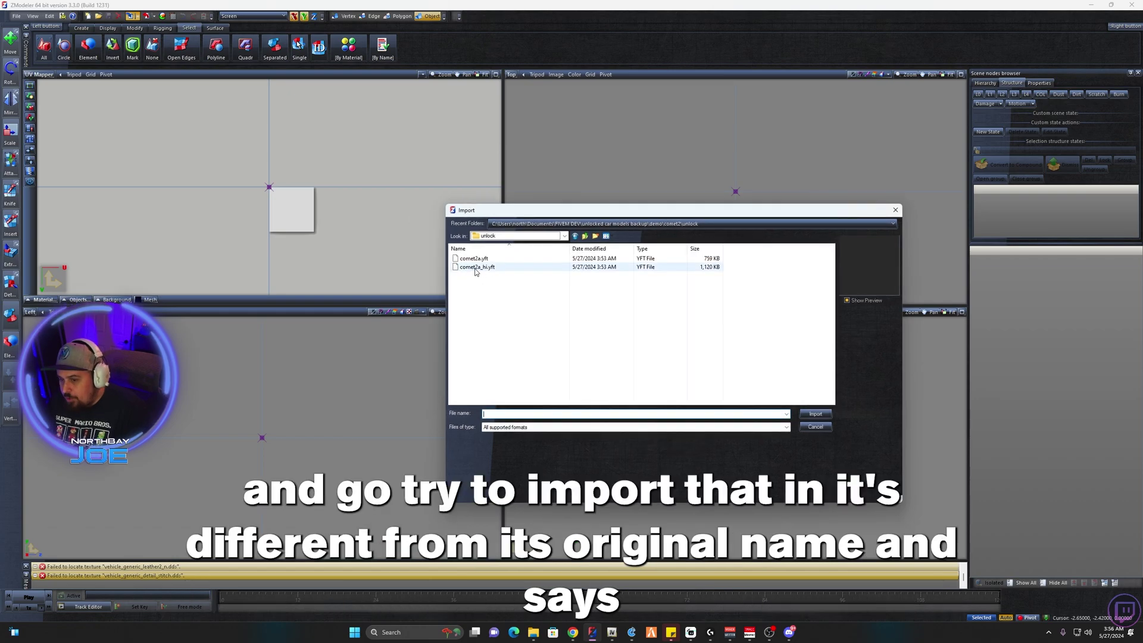
{"action": "double_click", "coordinate": [476, 267]}
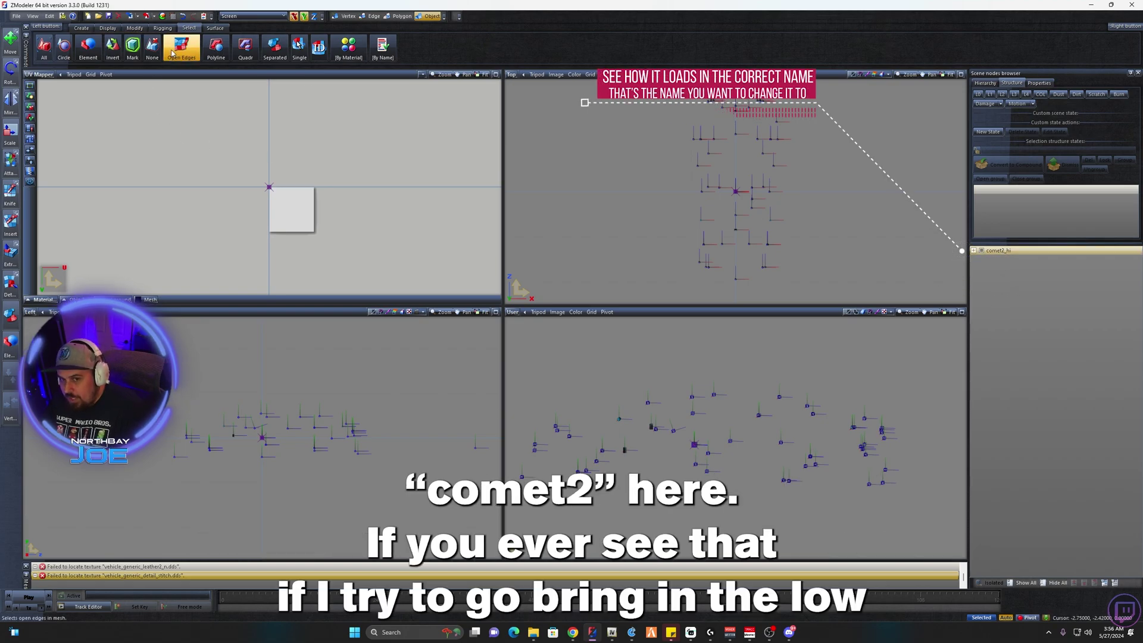
{"action": "left_click", "coordinate": [130, 16]}
{"action": "double_click", "coordinate": [474, 258]}
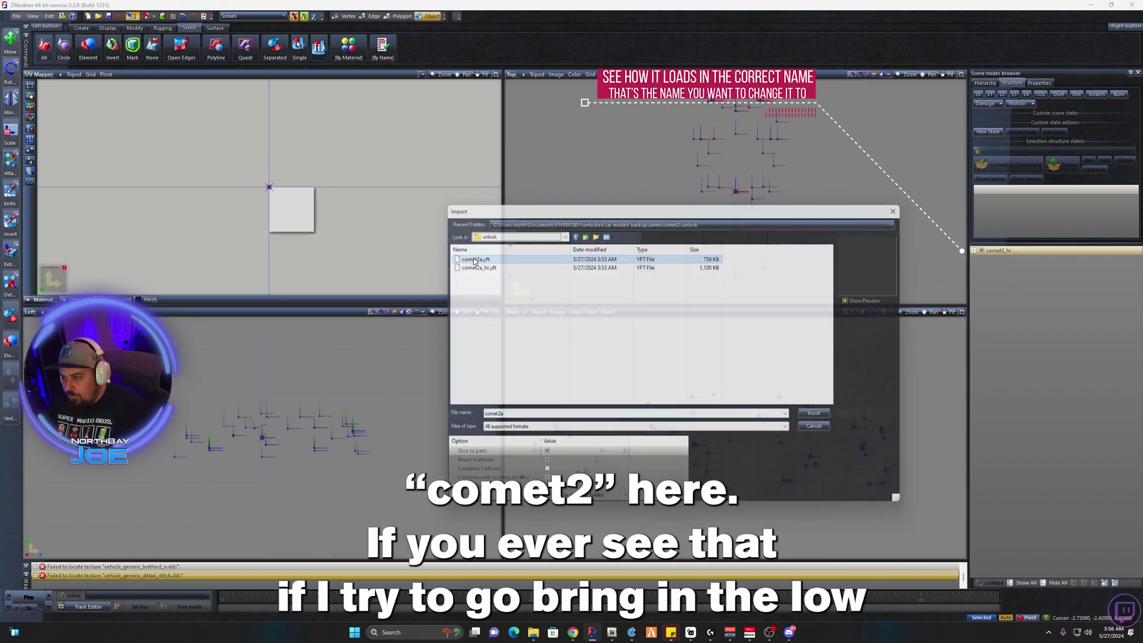
Copy the base name comet2 from the comet2_hi scene node and rename comet2a_hi.yft to comet2_hi.yft within the import file browser.
{"action": "left_click", "coordinate": [1004, 252]}
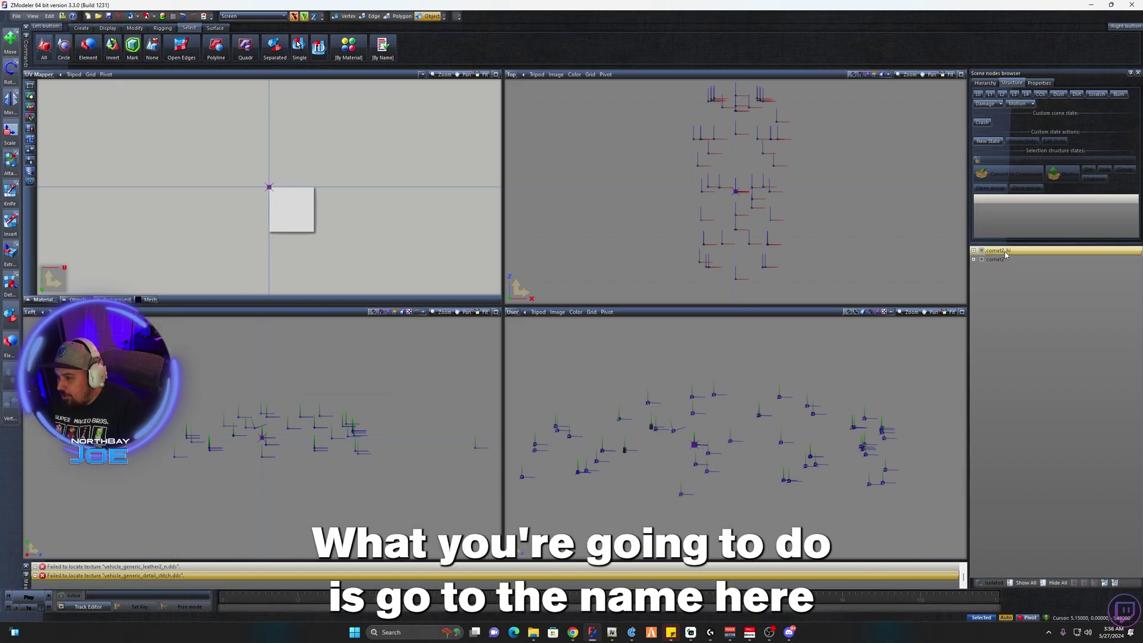
{"action": "left_click", "coordinate": [1005, 251]}
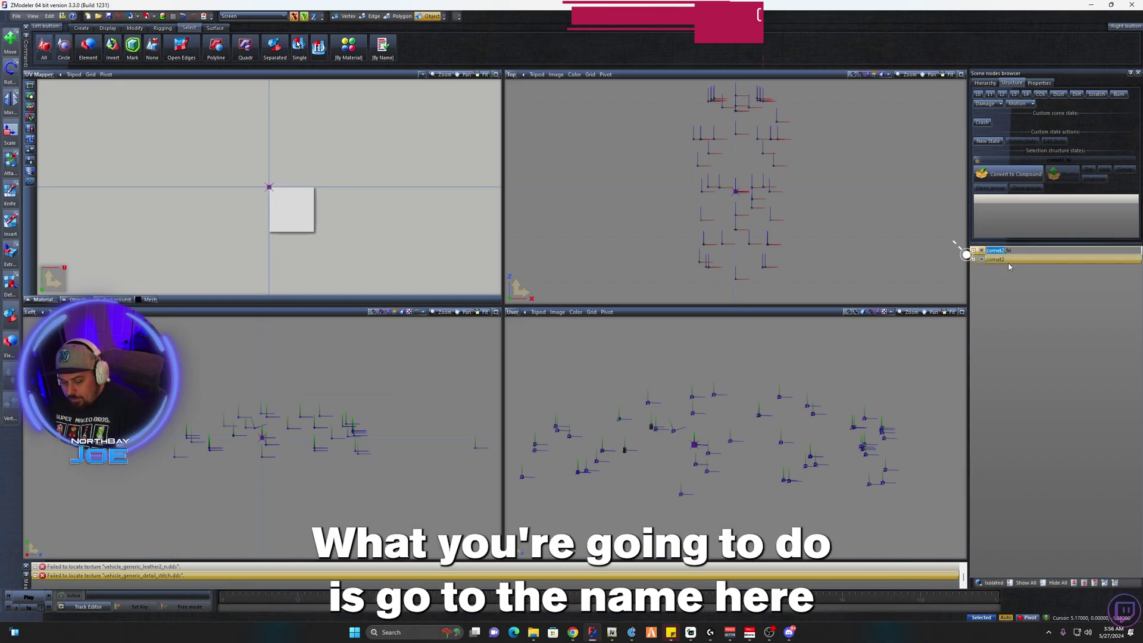
{"action": "left_click", "coordinate": [130, 16]}
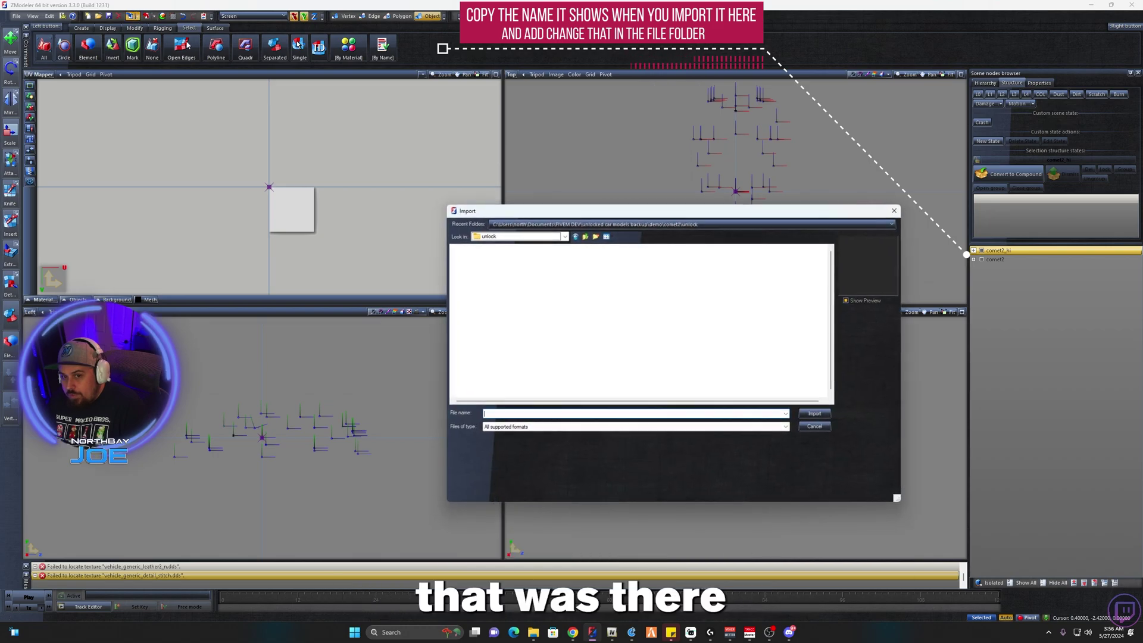
{"action": "right_click", "coordinate": [476, 268]}
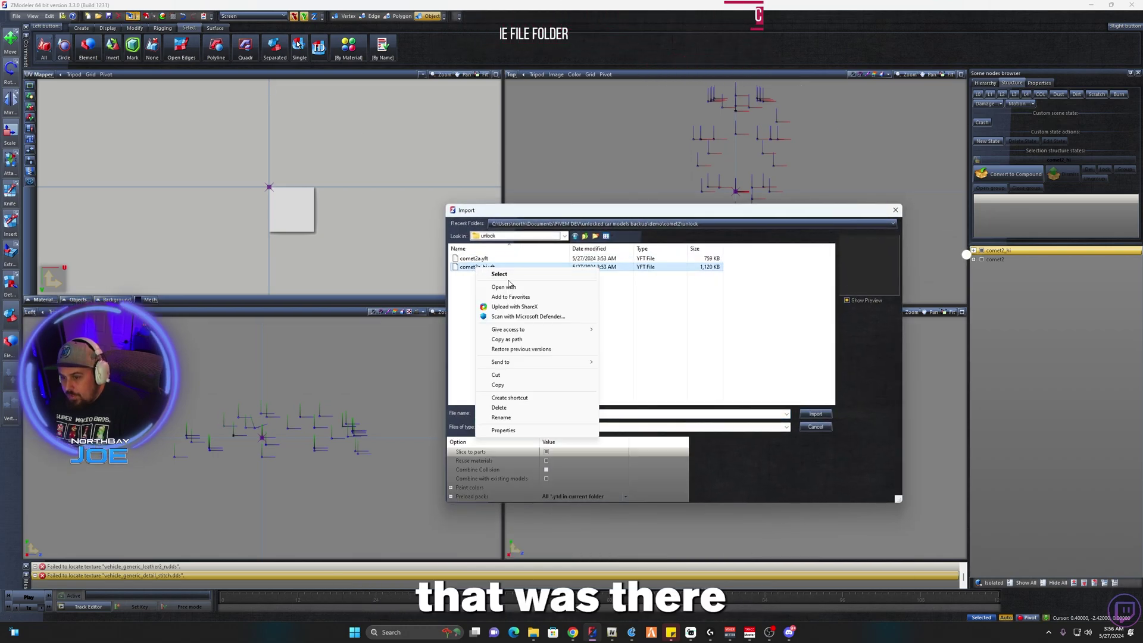
{"action": "left_click", "coordinate": [500, 418]}
{"action": "key", "text": "ctrl+c"}
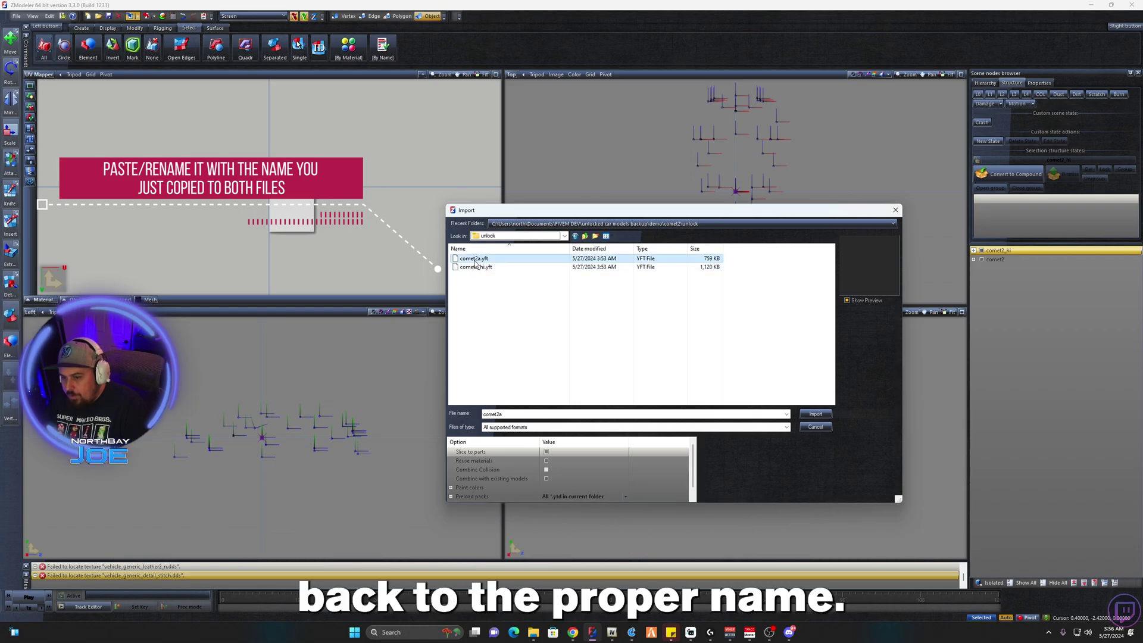
Rename comet2a.yft back to comet2.yft in the import file browser and close it without importing.
{"action": "right_click", "coordinate": [475, 261]}
{"action": "left_click", "coordinate": [500, 420]}
{"action": "key", "text": "ctrl+v"}
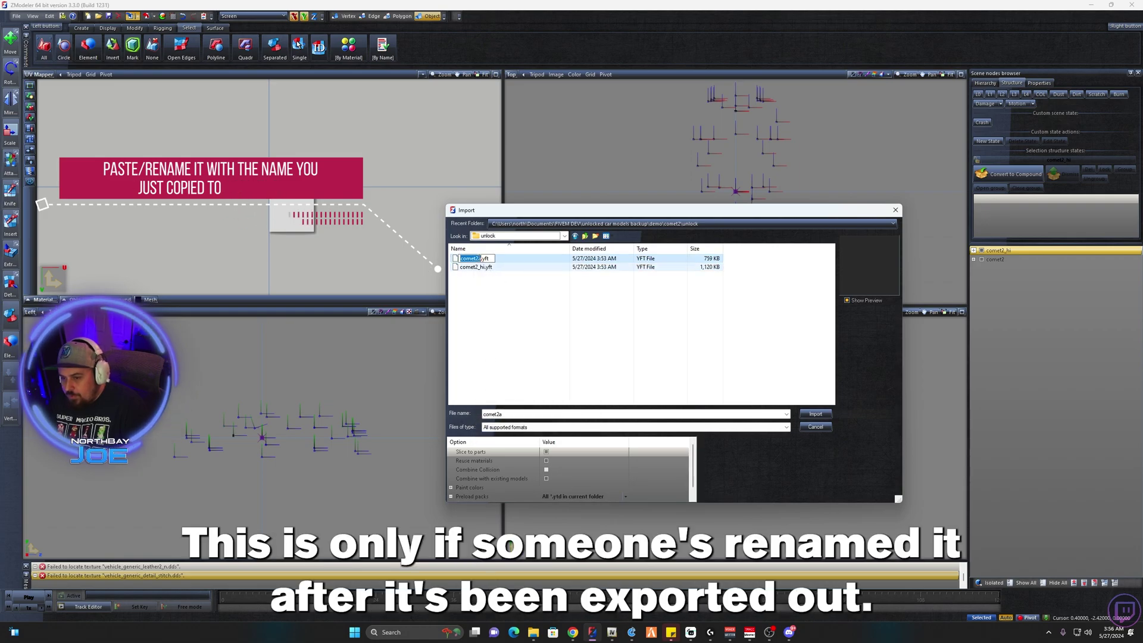
{"action": "left_click", "coordinate": [502, 295]}
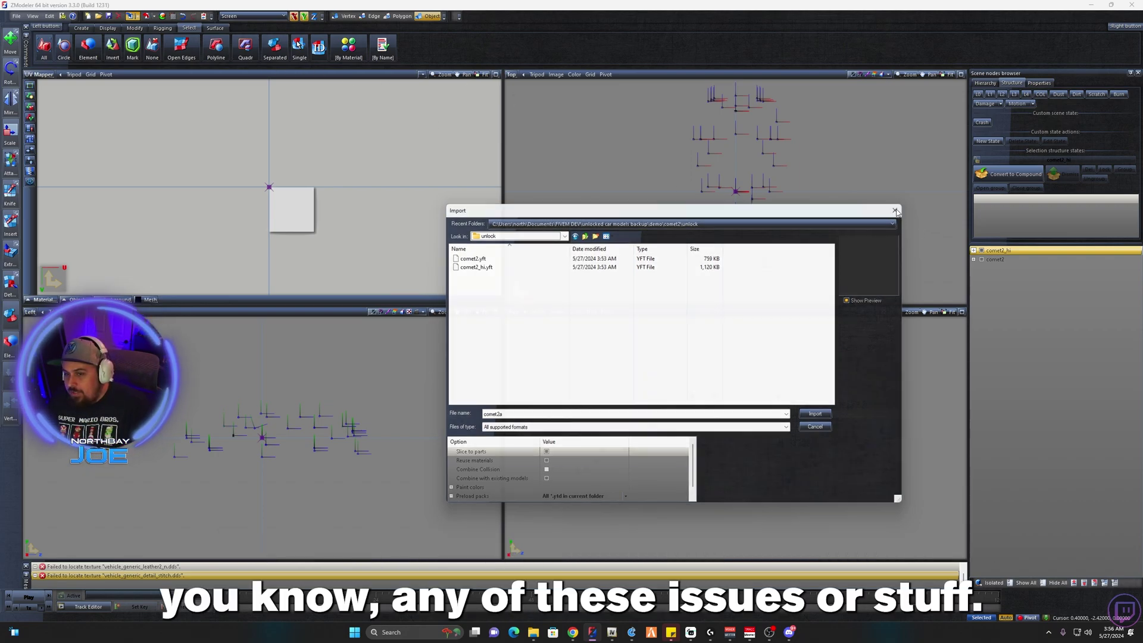
{"action": "key", "text": "Escape"}
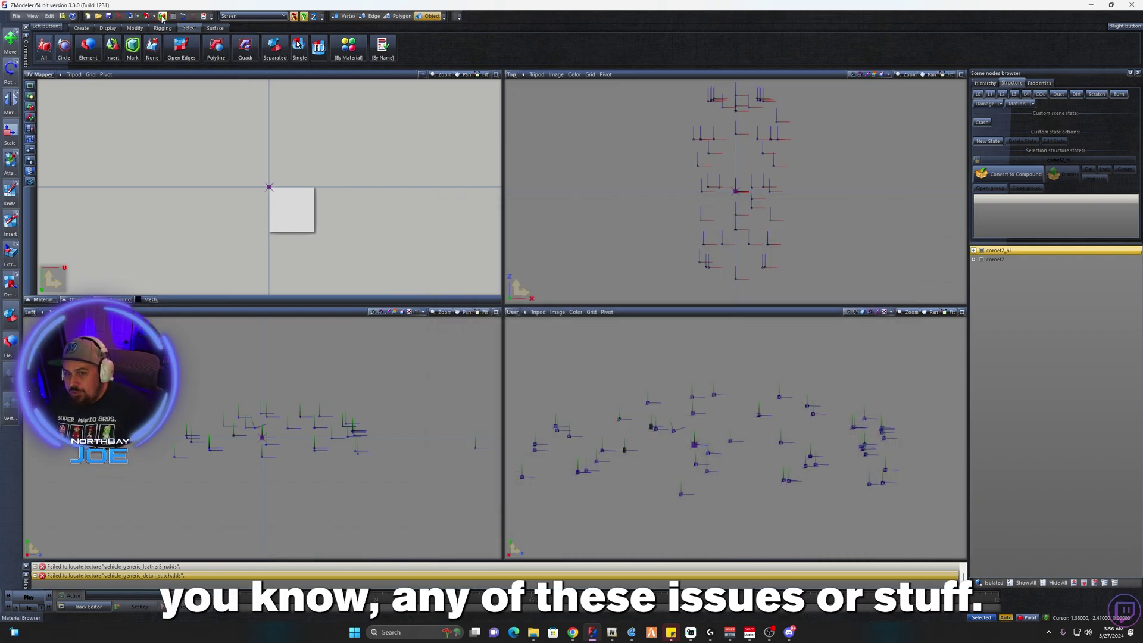
Start a new empty scene, discarding the previously imported comet2 nodes.
{"action": "left_click", "coordinate": [17, 16]}
{"action": "left_click", "coordinate": [24, 27]}
{"action": "left_click", "coordinate": [590, 335]}
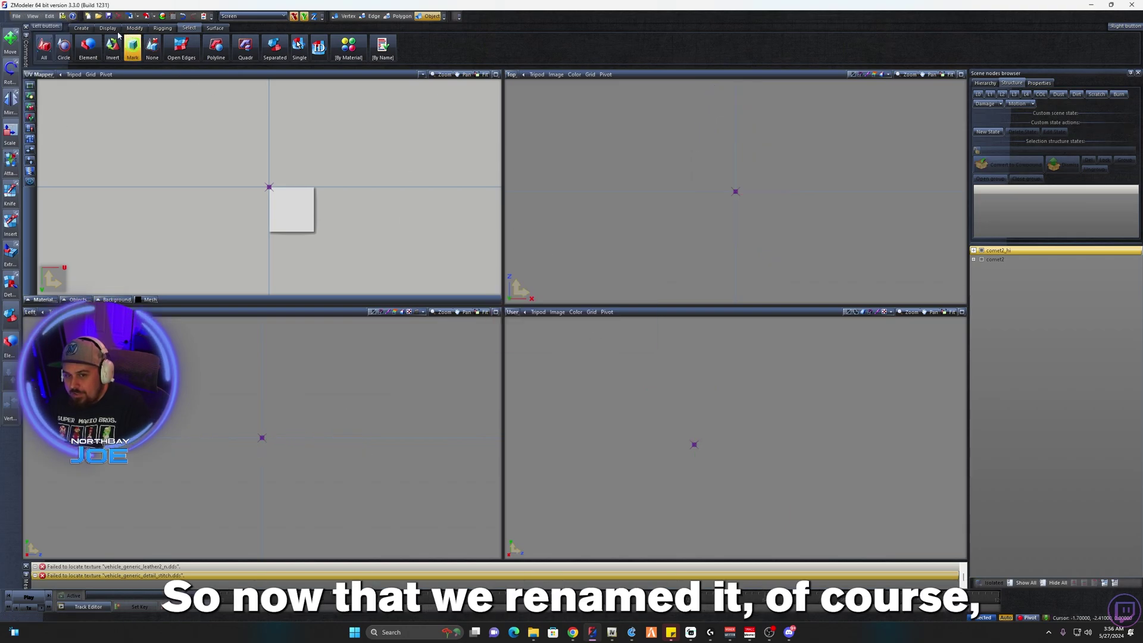
Import the correctly named comet2_hi.yft first and comet2.yft second from the unlock folder.
{"action": "left_click", "coordinate": [482, 268]}
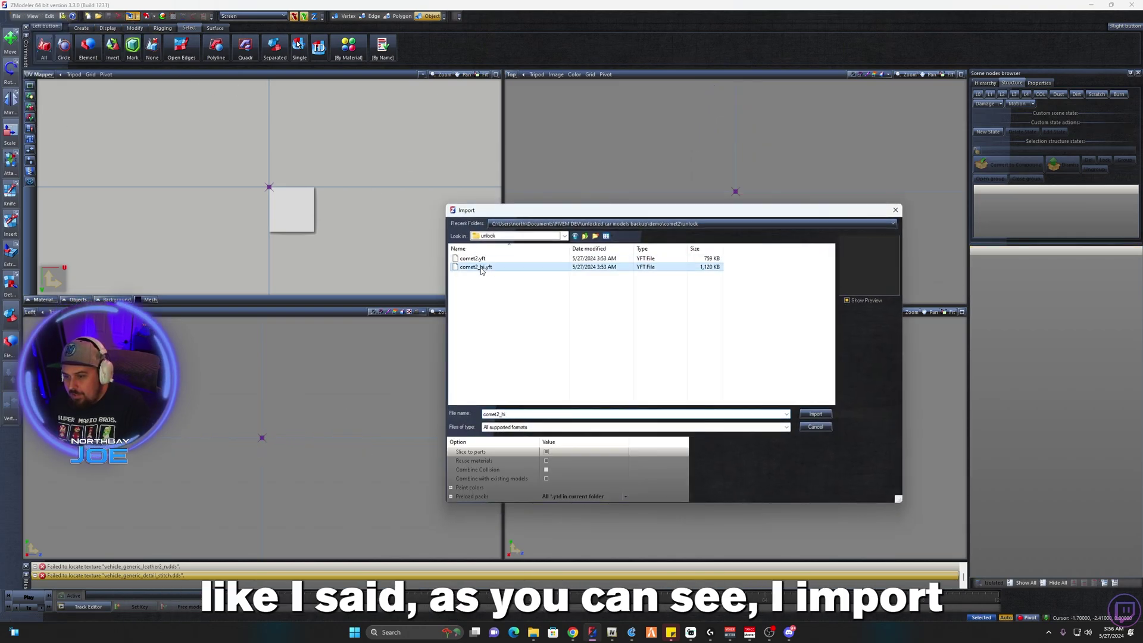
{"action": "left_click", "coordinate": [815, 414]}
{"action": "left_click", "coordinate": [132, 16]}
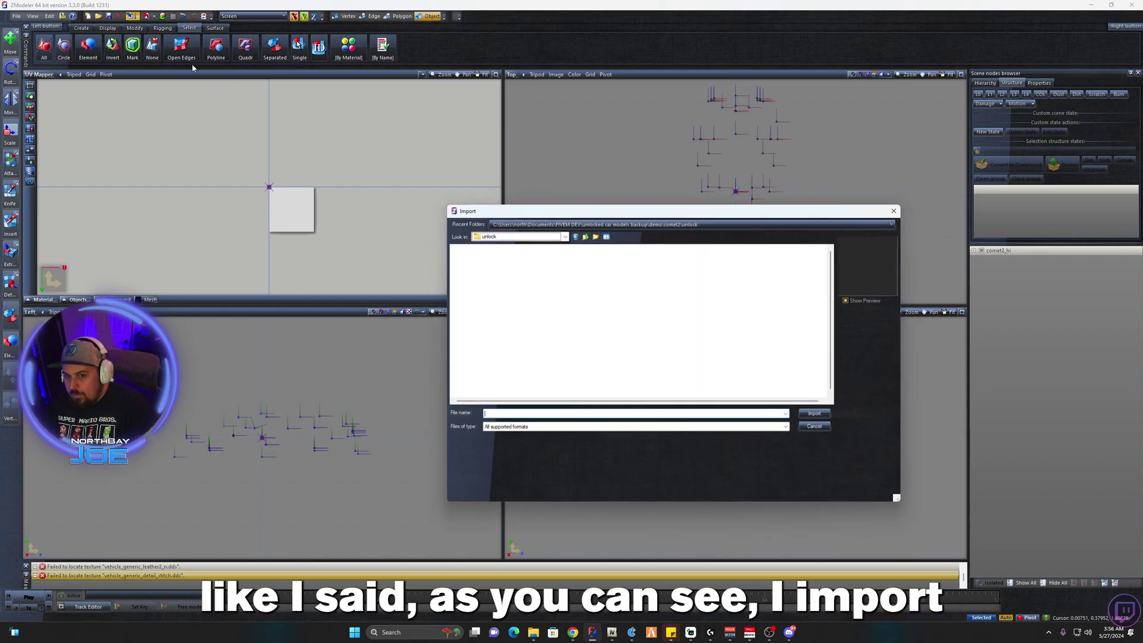
{"action": "left_click", "coordinate": [815, 414]}
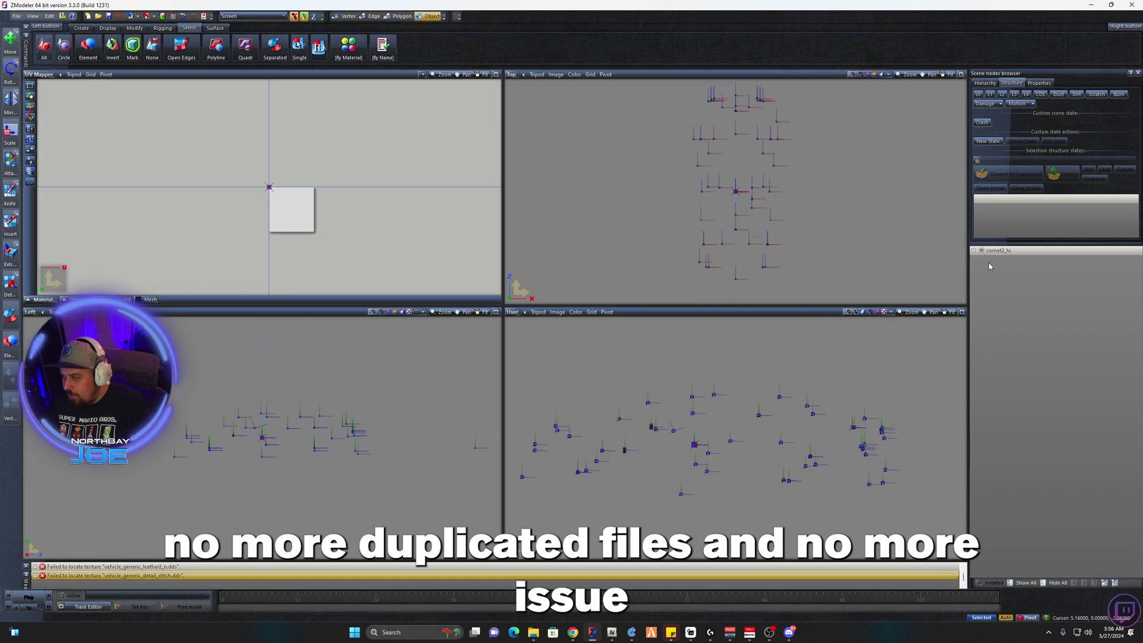
Check the imported car's levels of detail up to L3, return to L0 and inspect the mesh from several angles.
{"action": "left_click", "coordinate": [989, 94]}
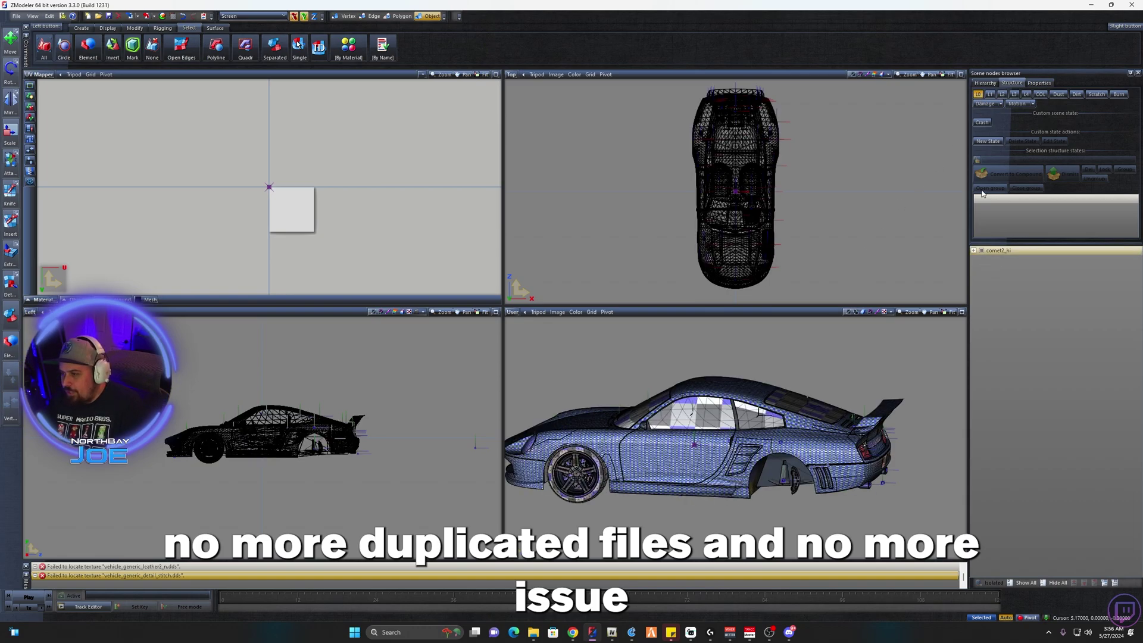
{"action": "left_click", "coordinate": [1002, 94]}
{"action": "left_click", "coordinate": [1014, 94]}
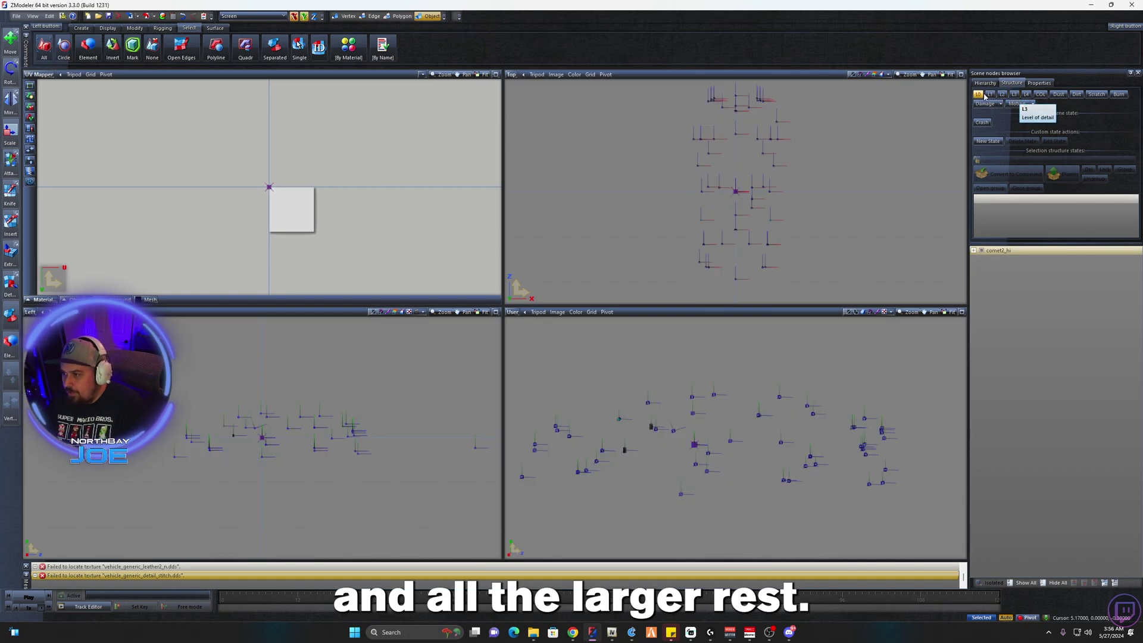
{"action": "left_click", "coordinate": [977, 94]}
{"action": "mouse_move", "coordinate": [774, 441]}
{"action": "middle_mouse_down"}
{"action": "mouse_move", "coordinate": [744, 444]}
{"action": "mouse_move", "coordinate": [795, 446]}
{"action": "middle_mouse_up"}
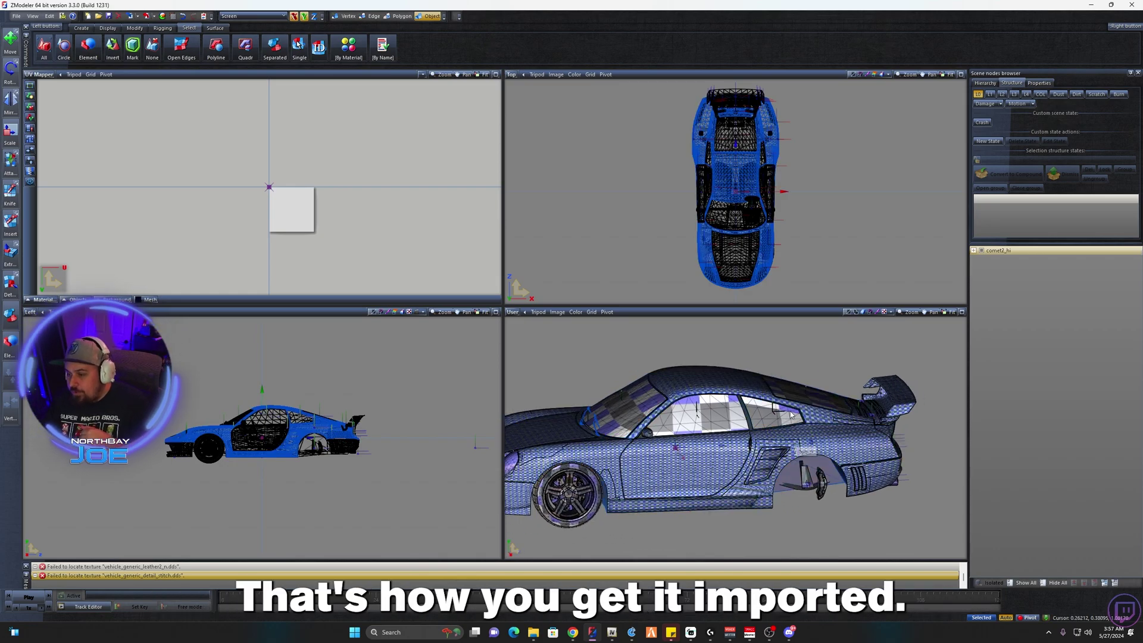
{"action": "mouse_move", "coordinate": [754, 438]}
{"action": "middle_mouse_down"}
{"action": "mouse_move", "coordinate": [728, 442]}
{"action": "mouse_move", "coordinate": [808, 424]}
{"action": "mouse_move", "coordinate": [745, 439]}
{"action": "middle_mouse_up"}
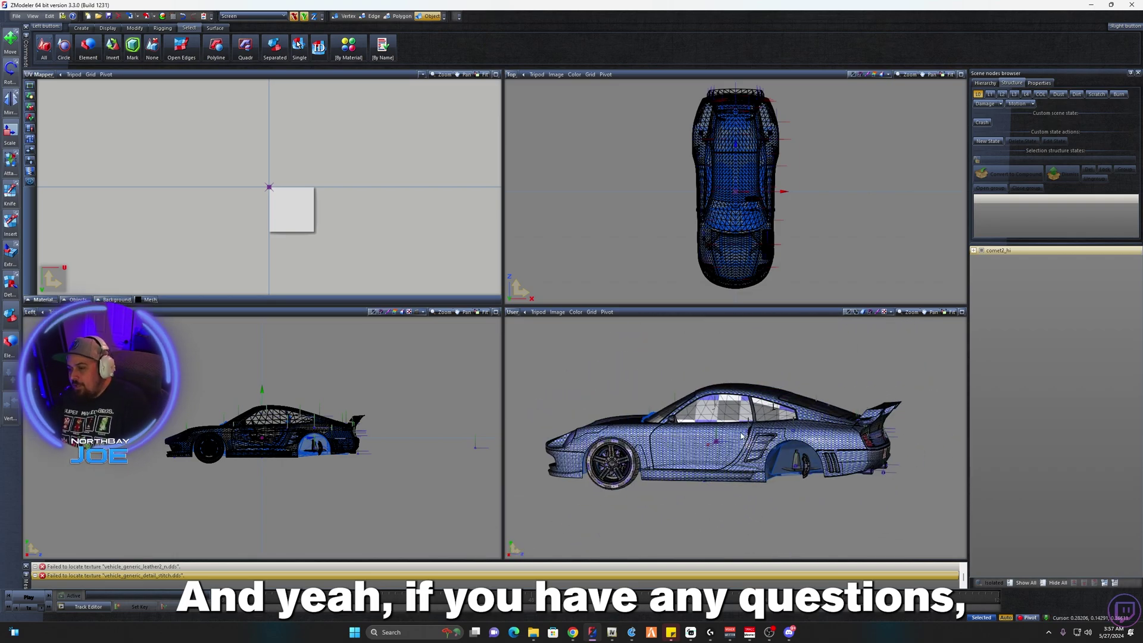